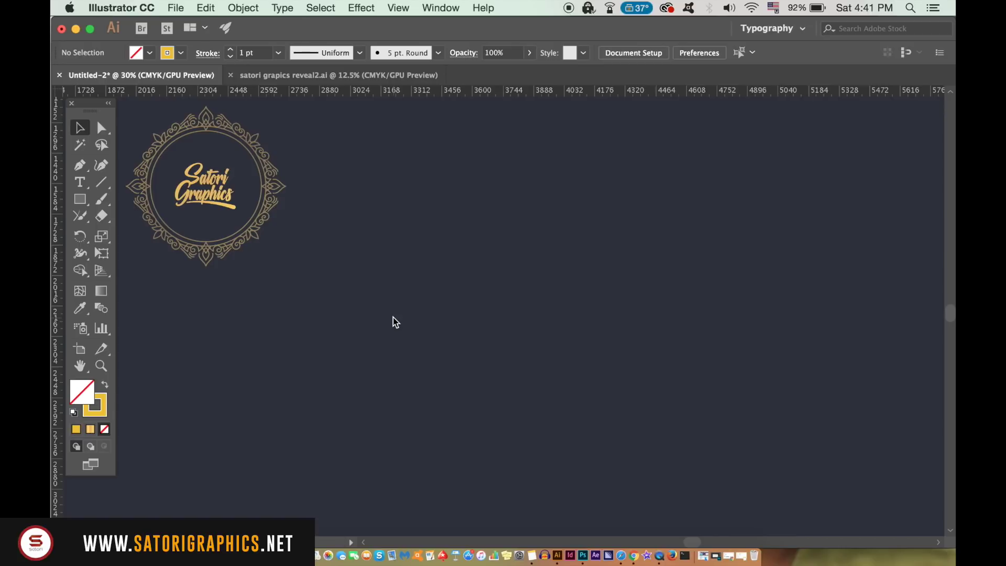
Draw a Shift-constrained straight Pen path: a horizontal line plus a short downward segment
{"action": "key", "text": "p"}
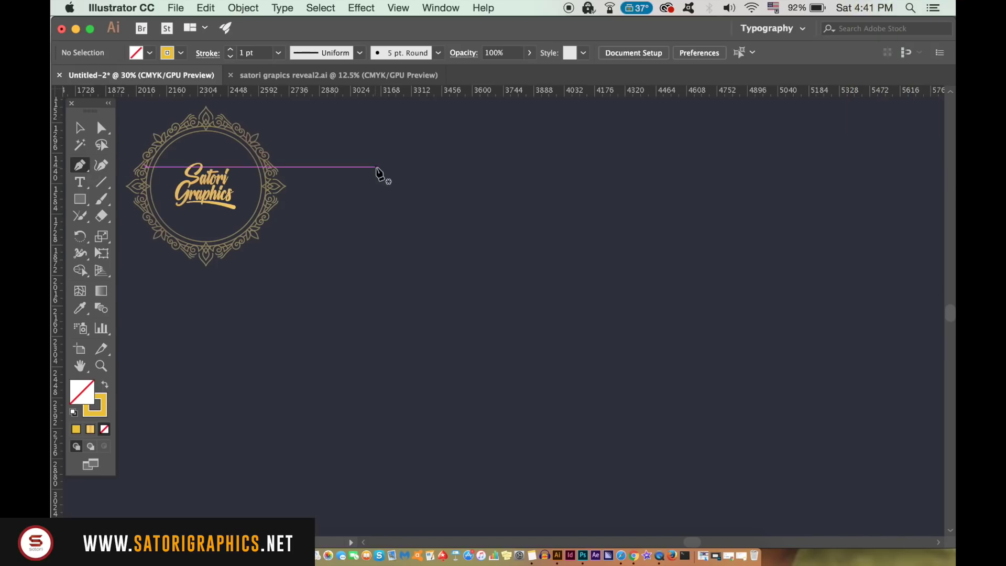
{"action": "left_click", "coordinate": [390, 166]}
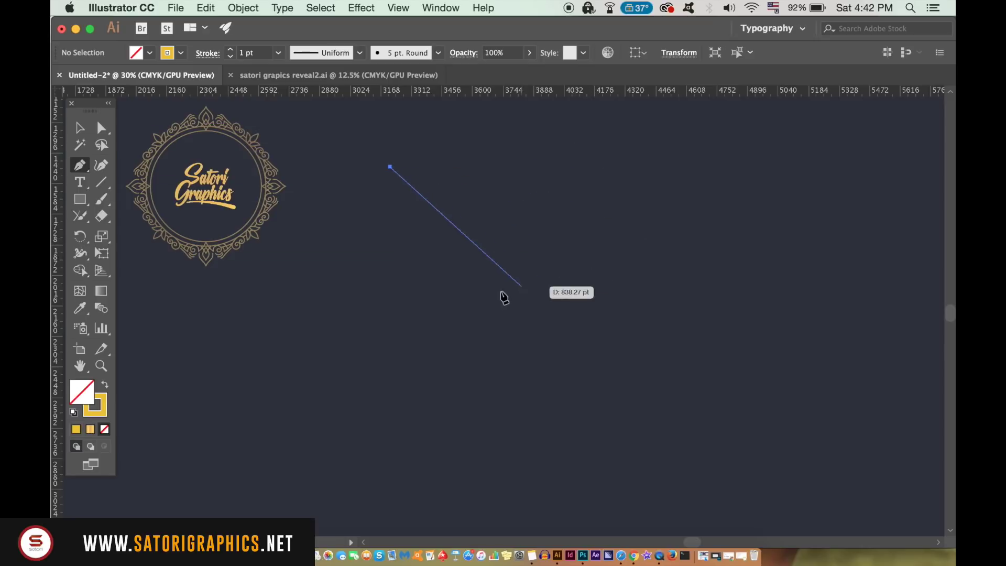
{"action": "key", "text": "shift"}
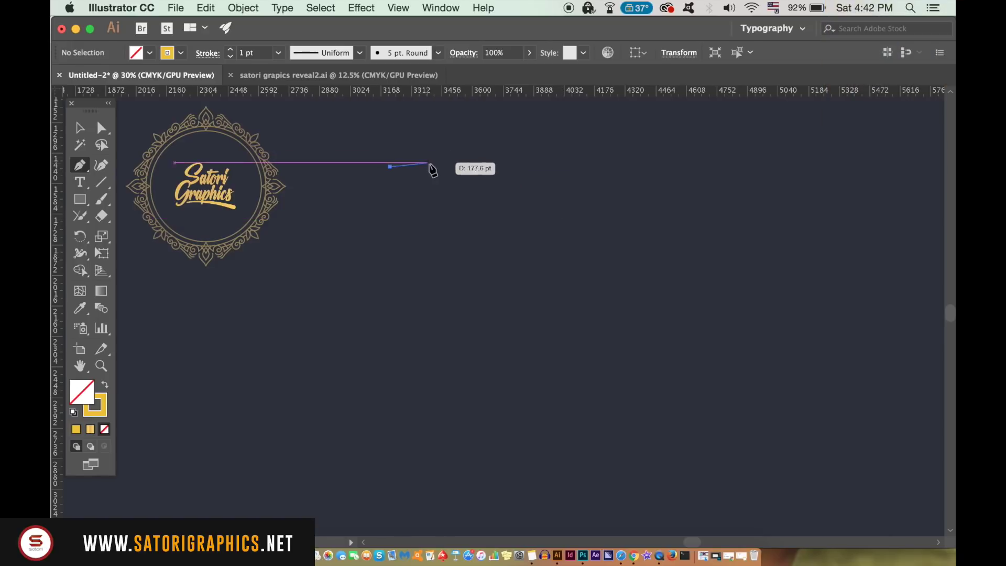
{"action": "left_click", "coordinate": [626, 167]}
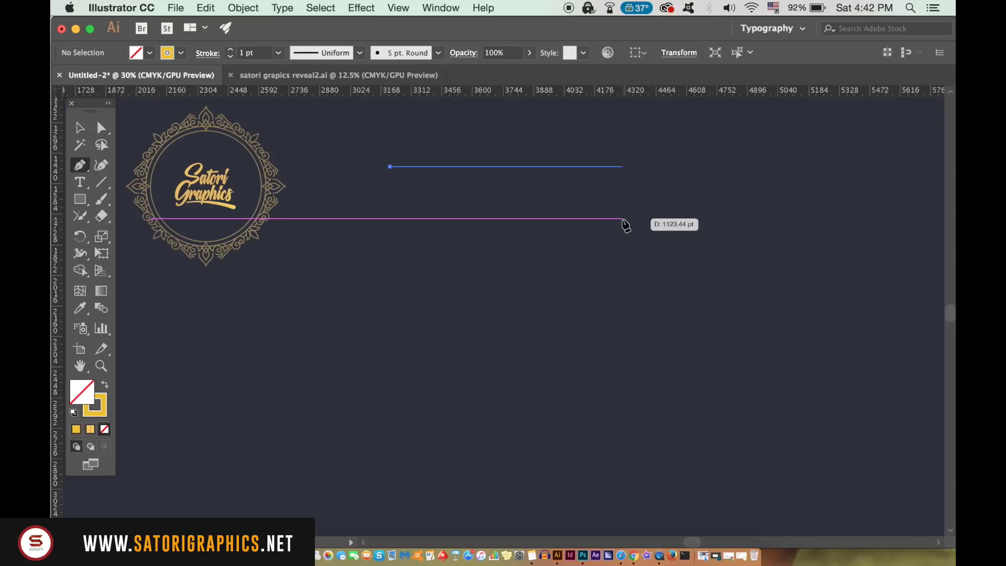
{"action": "left_click", "coordinate": [626, 226], "text": "shift"}
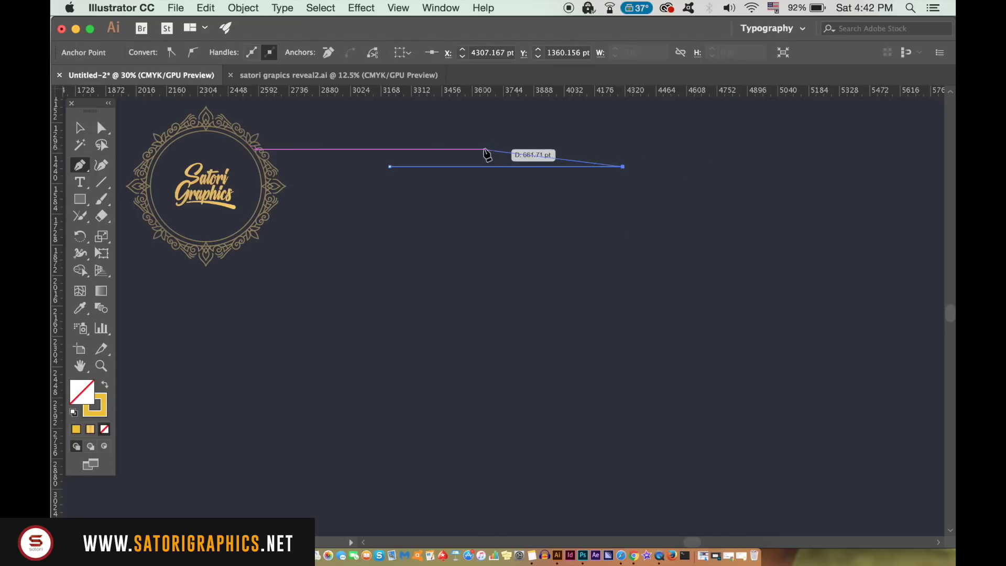
{"action": "left_click", "coordinate": [622, 203]}
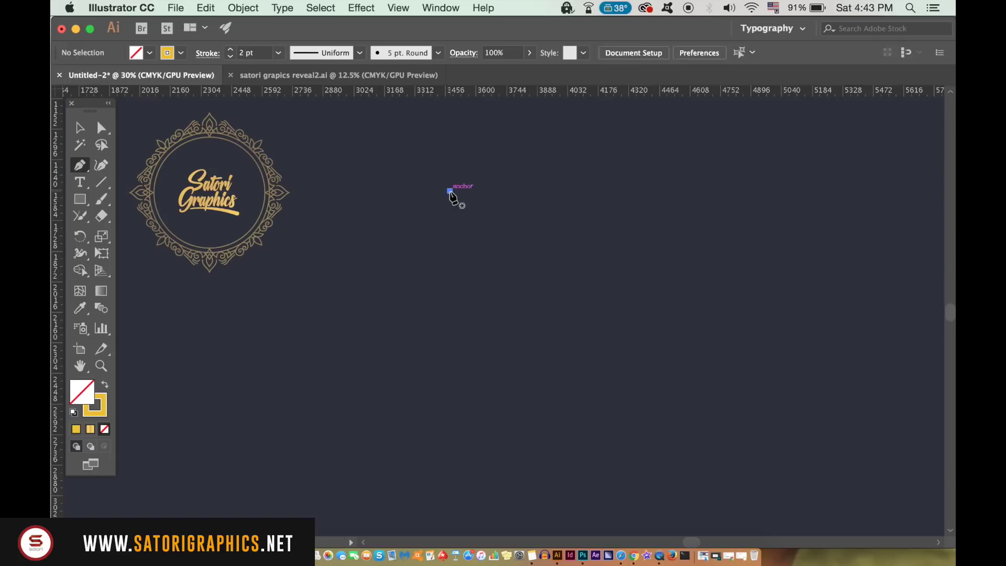
{"action": "left_click", "coordinate": [450, 191]}
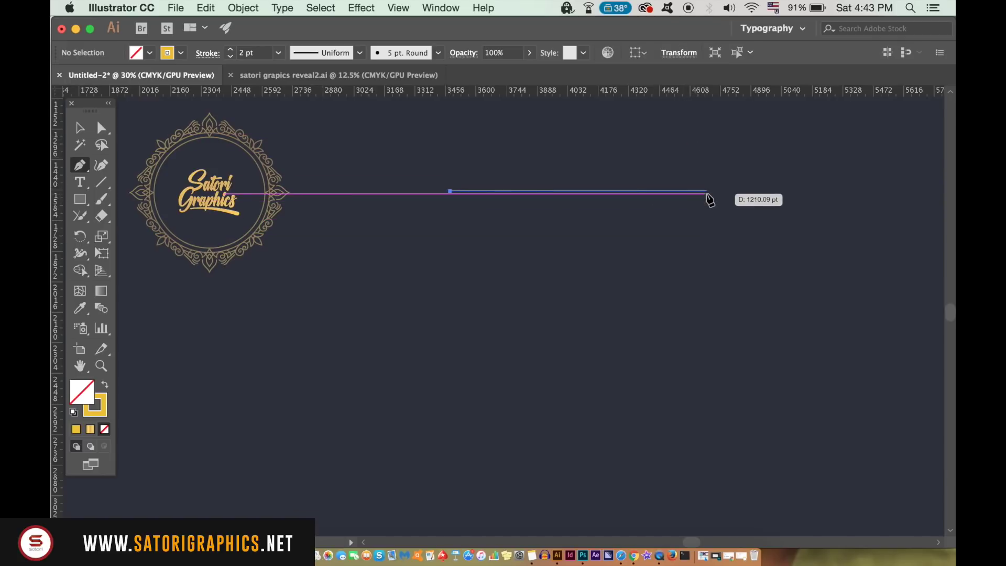
{"action": "left_click", "coordinate": [707, 193]}
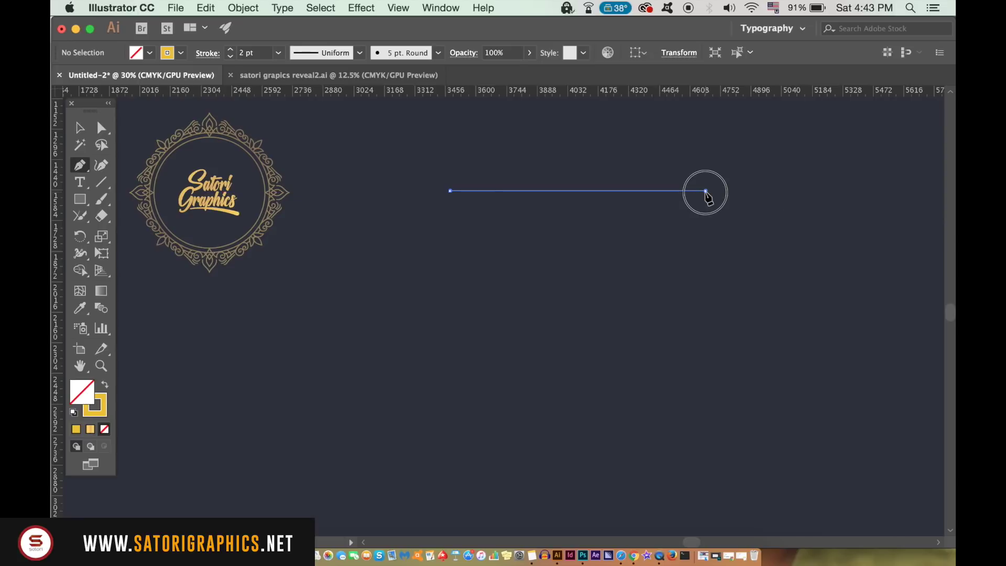
{"action": "left_click_drag", "start_coordinate": [706, 194], "coordinate": [781, 318]}
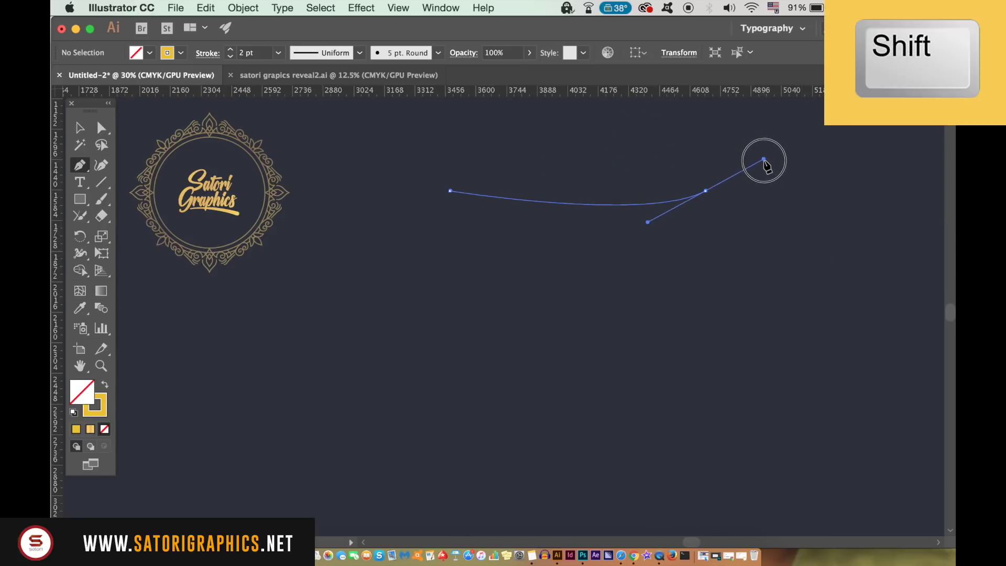
{"action": "mouse_move", "coordinate": [781, 318]}
{"action": "left_mouse_down"}
{"action": "mouse_move", "coordinate": [781, 222]}
{"action": "mouse_move", "coordinate": [760, 144]}
{"action": "mouse_move", "coordinate": [780, 187]}
{"action": "mouse_move", "coordinate": [782, 249]}
{"action": "mouse_move", "coordinate": [722, 313]}
{"action": "mouse_move", "coordinate": [756, 284]}
{"action": "mouse_move", "coordinate": [788, 208]}
{"action": "mouse_move", "coordinate": [717, 377]}
{"action": "mouse_move", "coordinate": [807, 247]}
{"action": "mouse_move", "coordinate": [822, 285]}
{"action": "mouse_move", "coordinate": [829, 226]}
{"action": "left_mouse_up"}
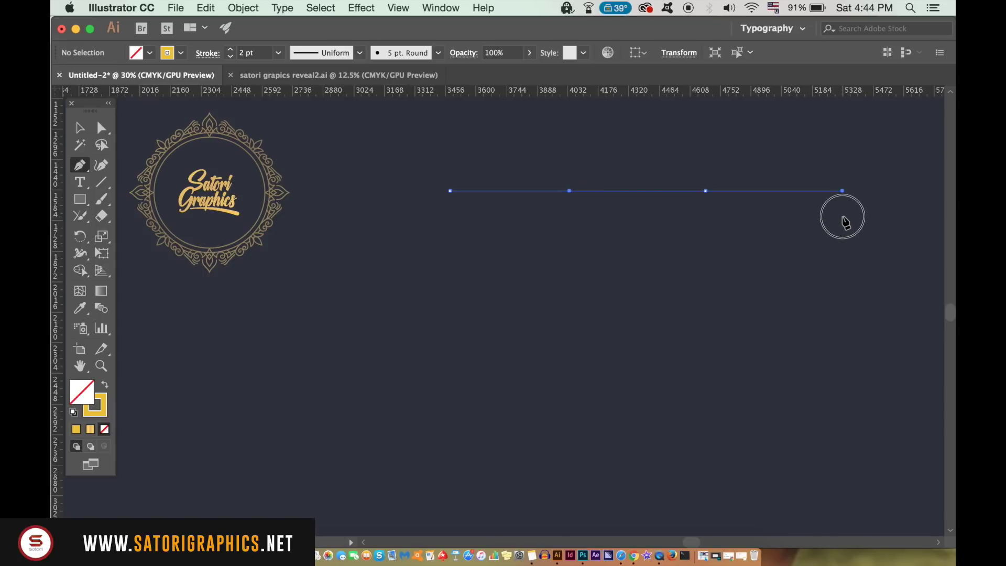
{"action": "left_click_drag", "start_coordinate": [844, 223], "coordinate": [844, 218]}
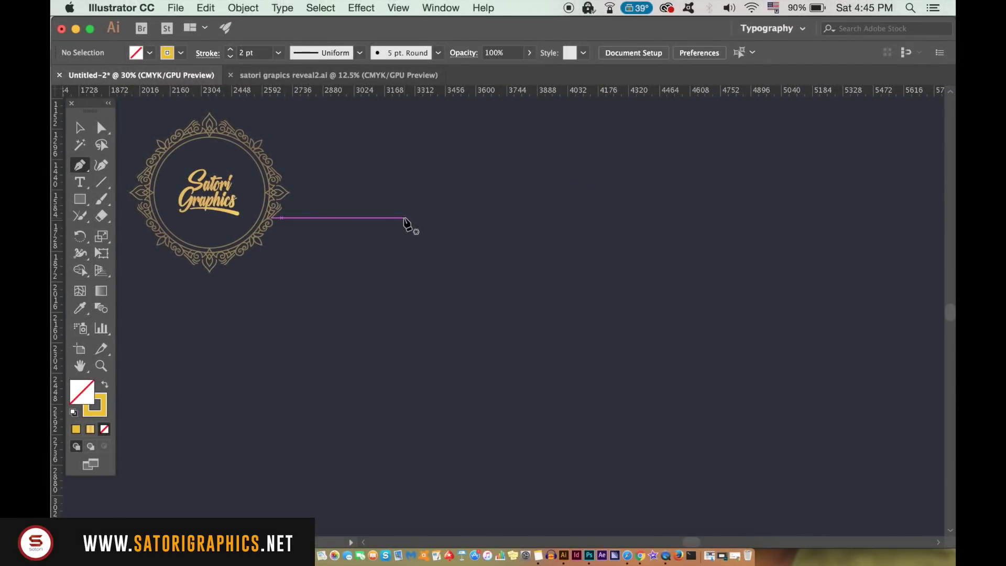
Draw a practice Pen path with a horizontal segment and a curved lower anchor
{"action": "left_click", "coordinate": [404, 219]}
{"action": "left_click_drag", "start_coordinate": [404, 223], "coordinate": [599, 227]}
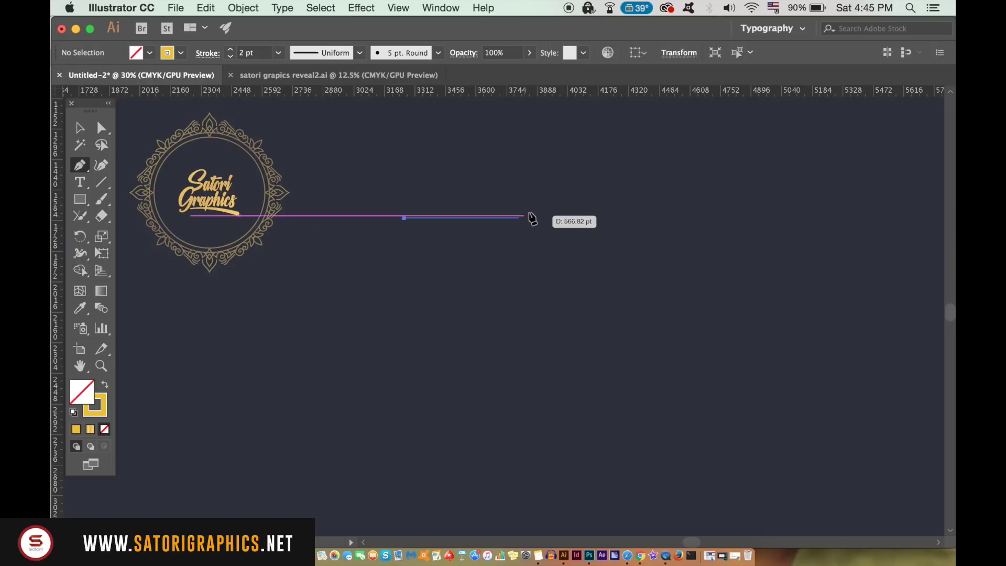
{"action": "left_click", "coordinate": [597, 220]}
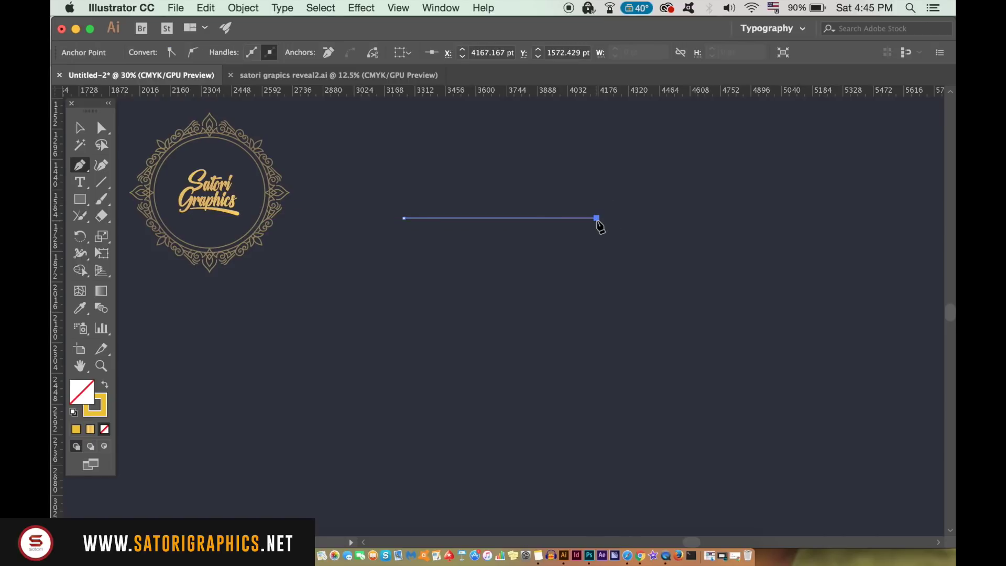
{"action": "mouse_move", "coordinate": [597, 359]}
{"action": "left_mouse_down"}
{"action": "mouse_move", "coordinate": [532, 429]}
{"action": "mouse_move", "coordinate": [583, 432]}
{"action": "left_mouse_up"}
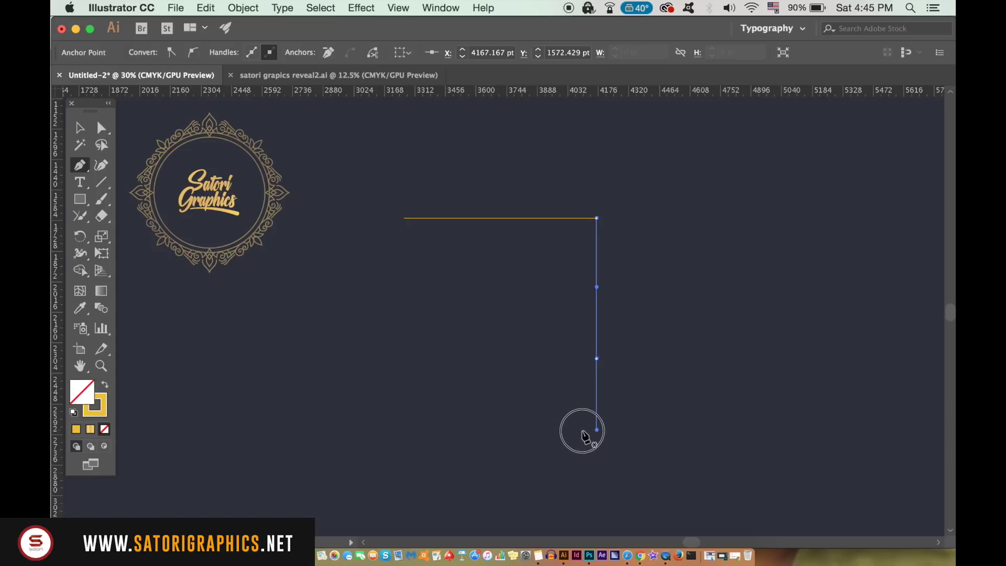
Alt-drag the lower anchor's outgoing handle to break and reshape the curve
{"action": "left_click_drag", "start_coordinate": [637, 413], "coordinate": [688, 424]}
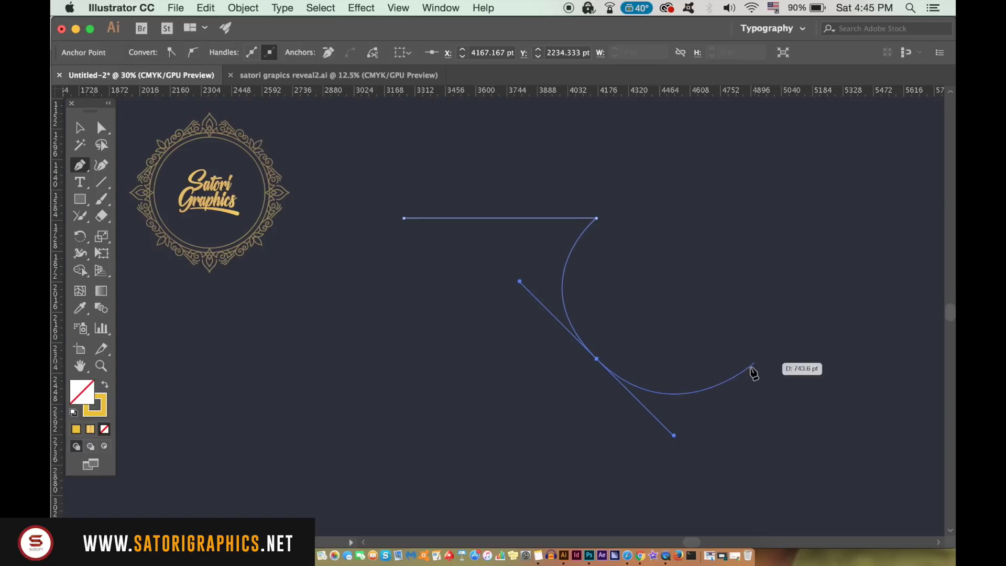
{"action": "key", "text": "alt"}
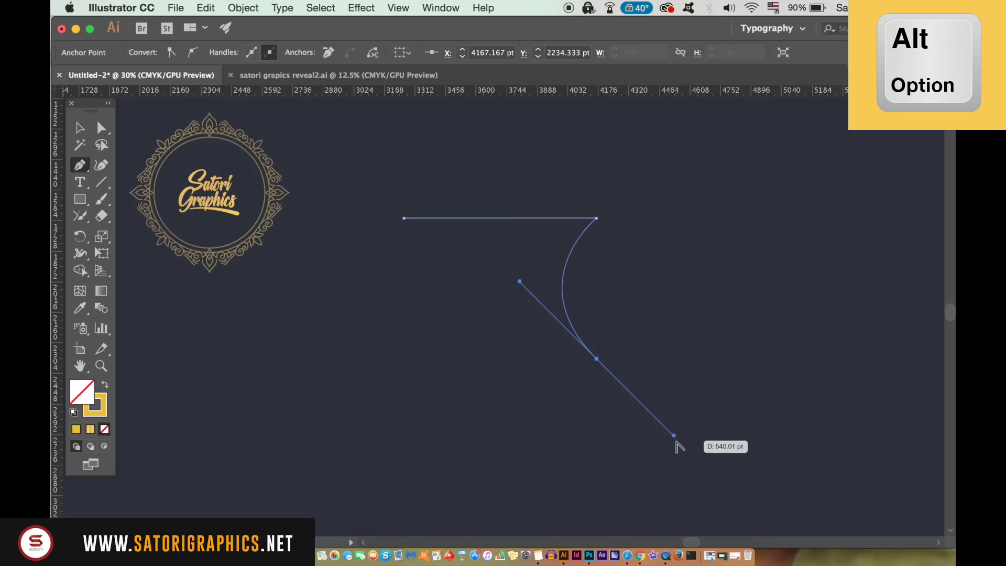
{"action": "left_click_drag", "start_coordinate": [674, 434], "coordinate": [627, 399]}
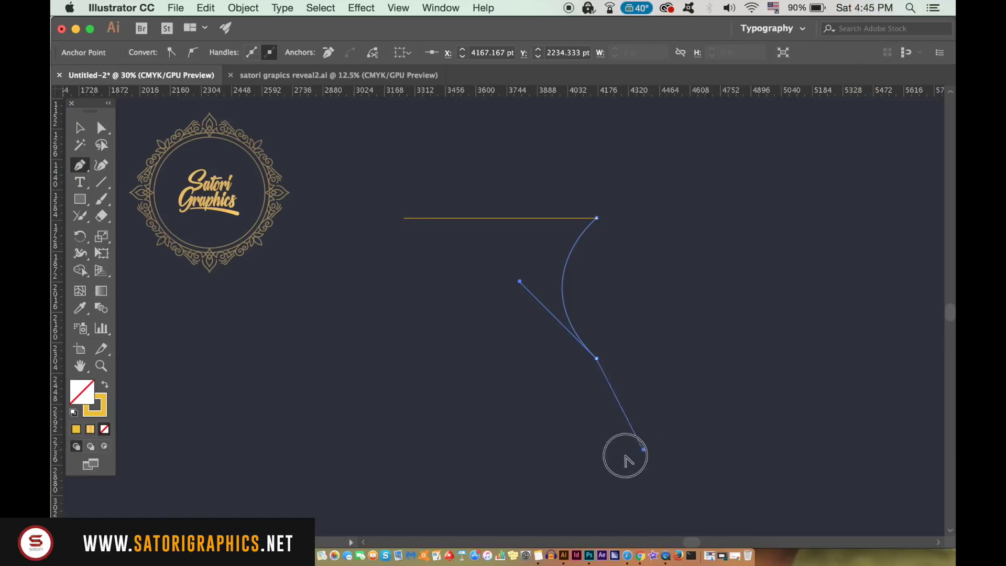
{"action": "mouse_move", "coordinate": [627, 411]}
{"action": "left_mouse_down"}
{"action": "mouse_move", "coordinate": [632, 456]}
{"action": "mouse_move", "coordinate": [734, 470]}
{"action": "mouse_move", "coordinate": [712, 474]}
{"action": "left_mouse_up"}
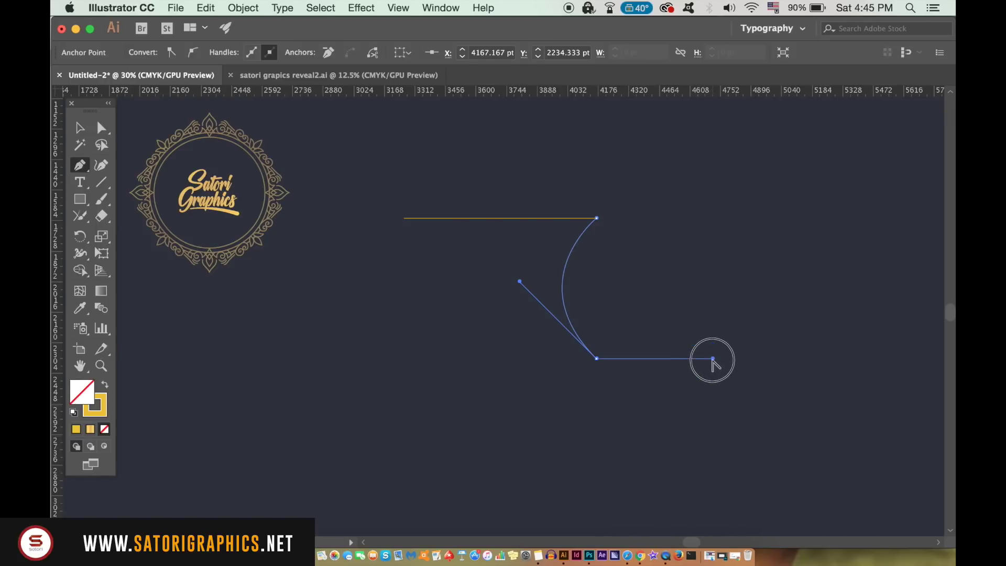
{"action": "mouse_move", "coordinate": [699, 470]}
{"action": "left_mouse_down"}
{"action": "mouse_move", "coordinate": [653, 278]}
{"action": "mouse_move", "coordinate": [713, 474]}
{"action": "left_mouse_up"}
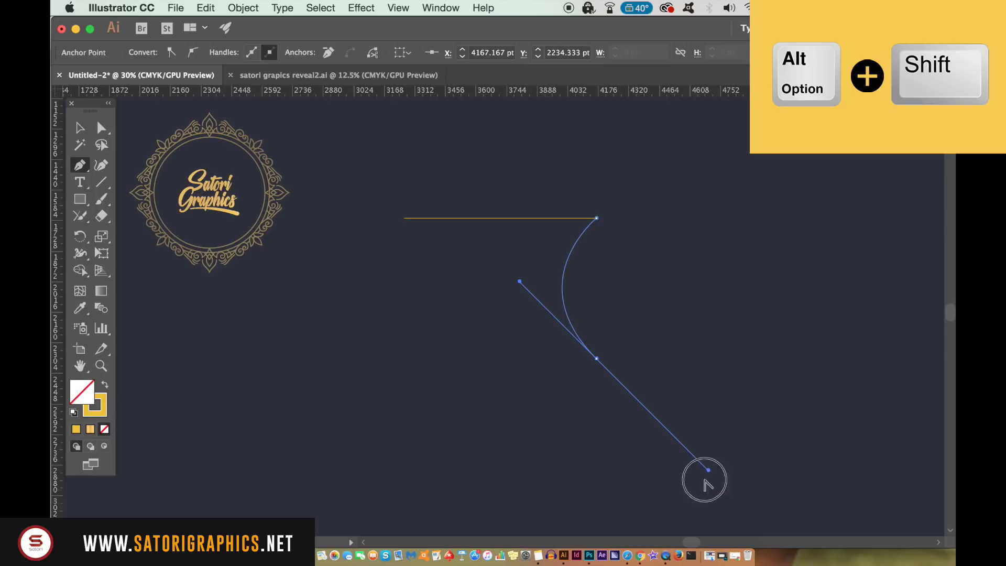
{"action": "left_click_drag", "start_coordinate": [705, 479], "coordinate": [656, 422]}
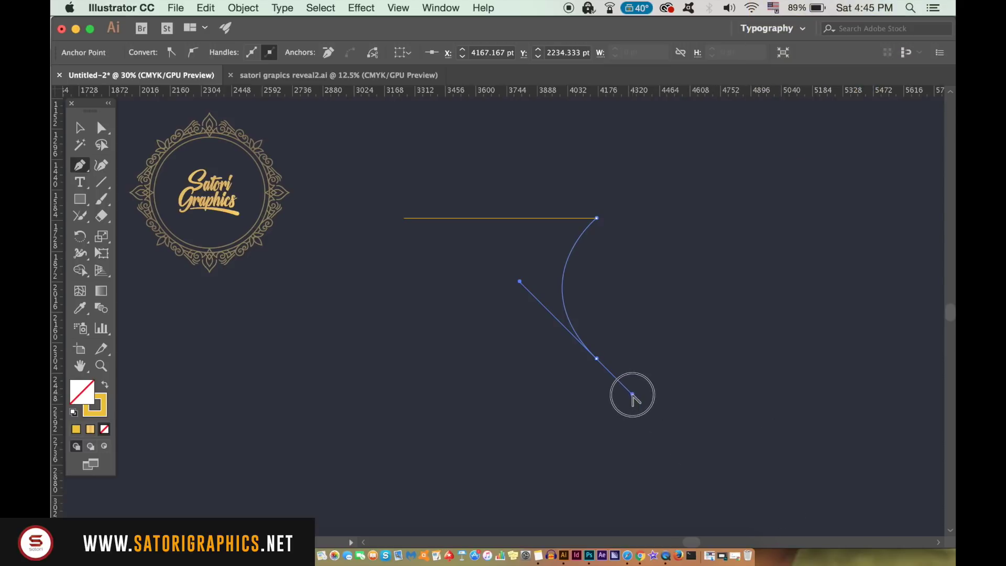
{"action": "mouse_move", "coordinate": [715, 454]}
{"action": "left_mouse_down"}
{"action": "mouse_move", "coordinate": [691, 441]}
{"action": "mouse_move", "coordinate": [697, 457]}
{"action": "left_mouse_up"}
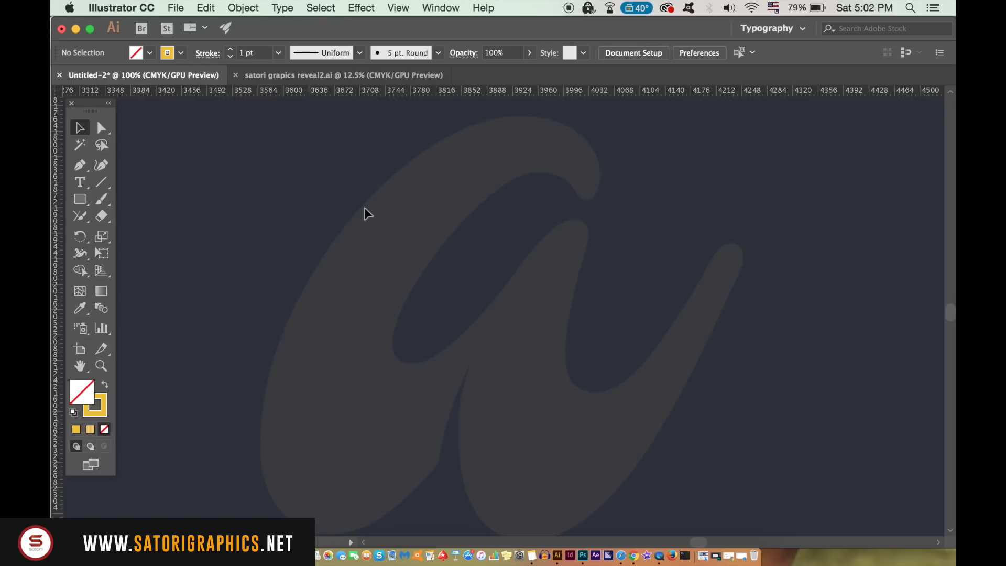
Drag horizontal and vertical guides from the rulers onto the script letter
{"action": "left_click_drag", "start_coordinate": [439, 92], "coordinate": [441, 117]}
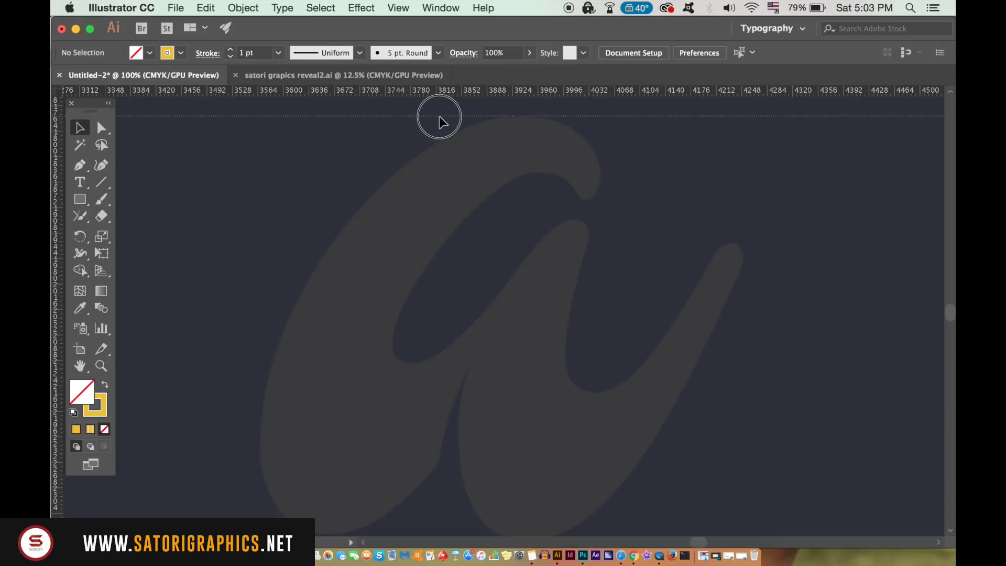
{"action": "left_click_drag", "start_coordinate": [61, 292], "coordinate": [259, 317]}
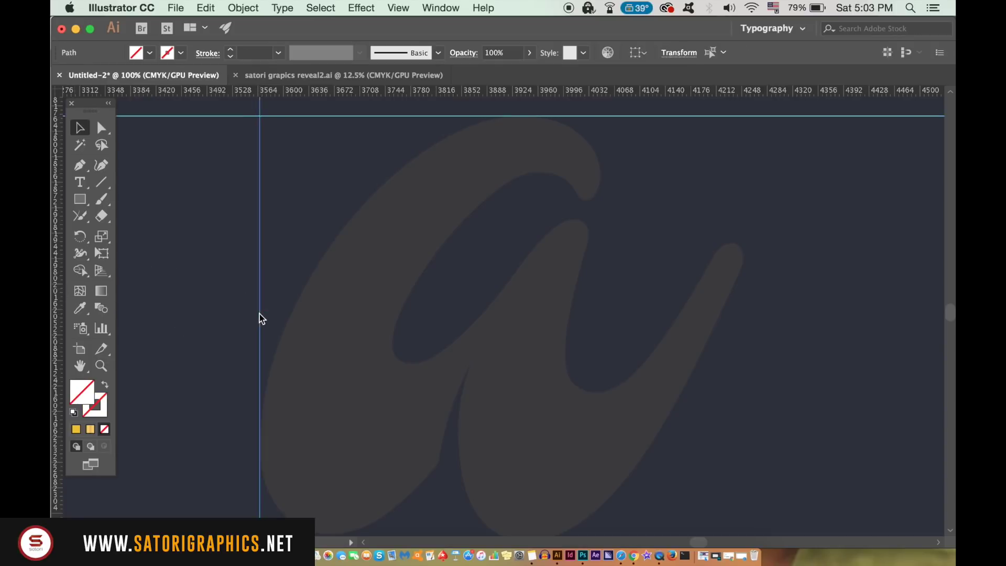
{"action": "mouse_move", "coordinate": [346, 284]}
{"action": "left_mouse_down"}
{"action": "mouse_move", "coordinate": [351, 89]}
{"action": "mouse_move", "coordinate": [400, 387]}
{"action": "left_mouse_up"}
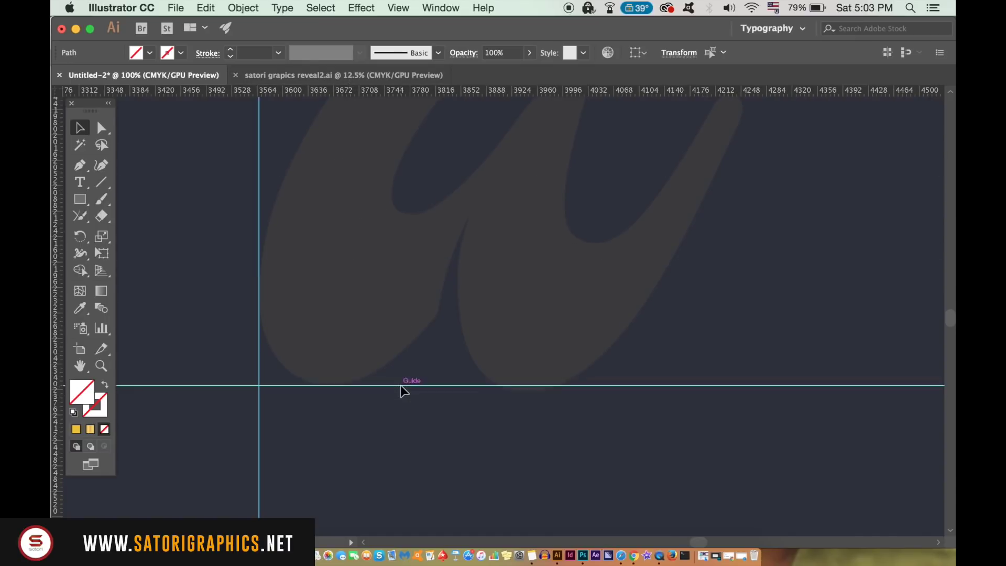
{"action": "scroll", "coordinate": [432, 393], "scroll_direction": "down", "scroll_amount": 5}
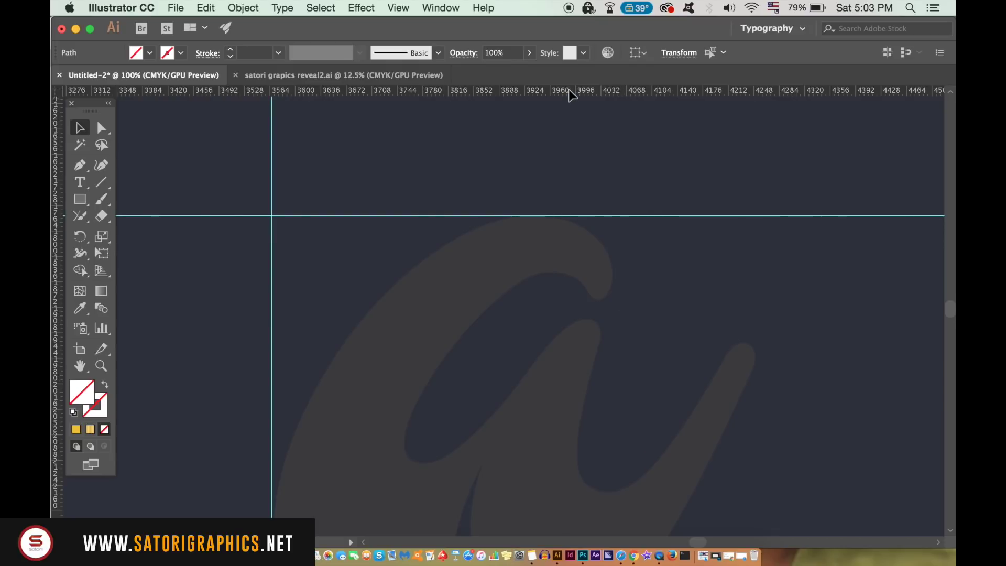
{"action": "mouse_move", "coordinate": [571, 92]}
{"action": "left_mouse_down"}
{"action": "mouse_move", "coordinate": [594, 329]}
{"action": "mouse_move", "coordinate": [593, 307]}
{"action": "left_mouse_up"}
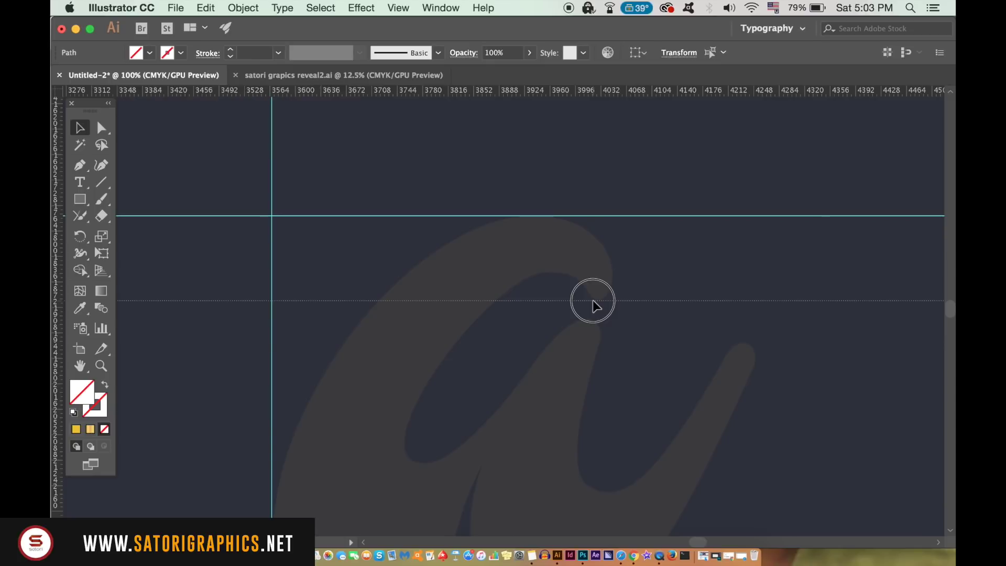
{"action": "left_click_drag", "start_coordinate": [595, 305], "coordinate": [595, 303]}
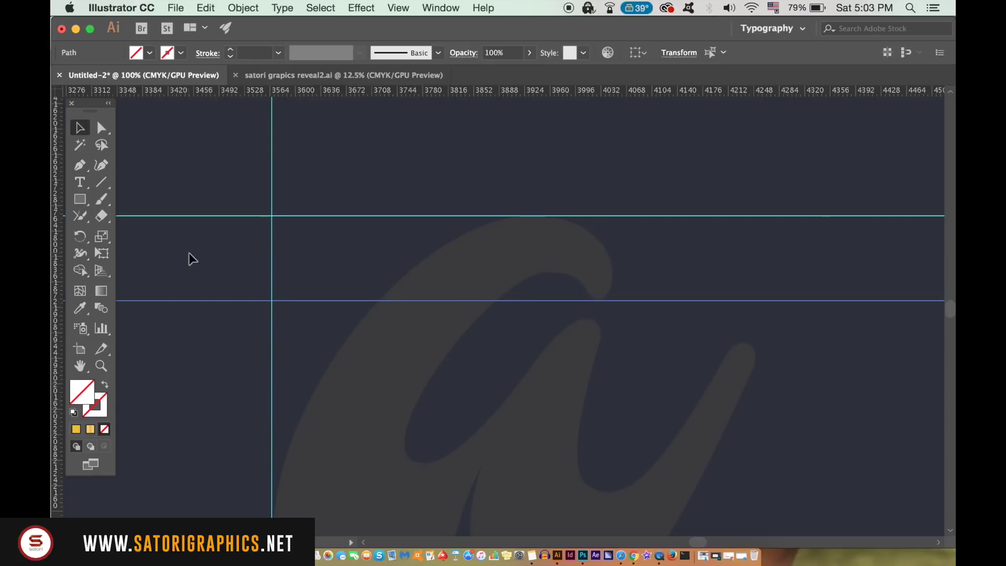
{"action": "left_click_drag", "start_coordinate": [55, 251], "coordinate": [603, 334]}
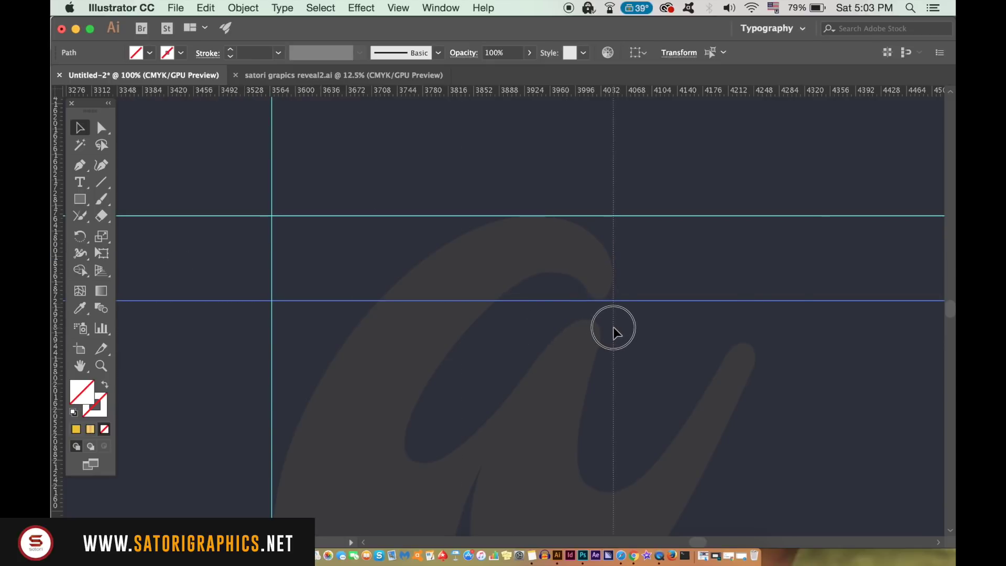
{"action": "left_click_drag", "start_coordinate": [614, 331], "coordinate": [612, 330]}
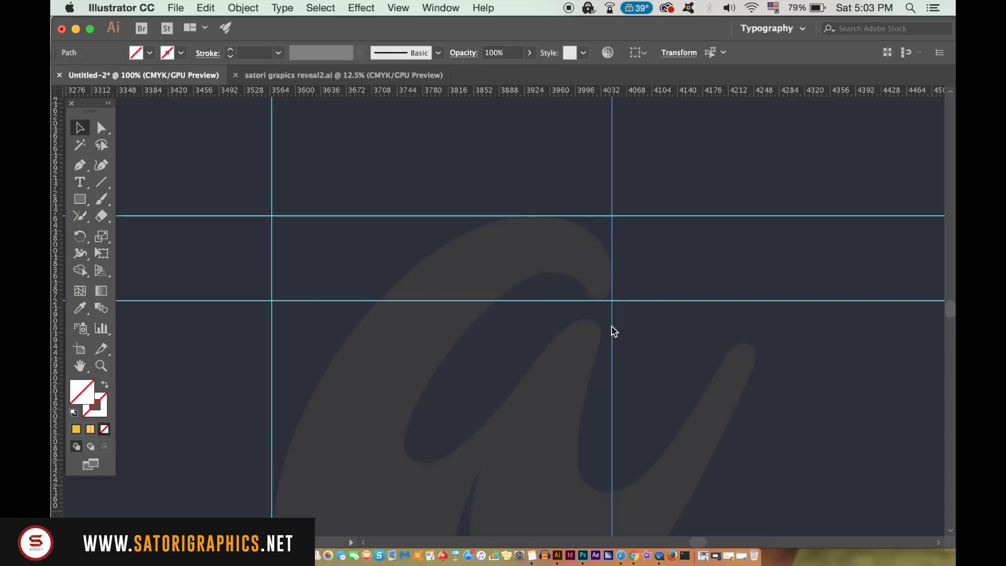
Zoom in and align the guides with the curve's lowest point and right edge
{"action": "key", "text": "ctrl+equal"}
{"action": "key", "text": "ctrl+equal"}
{"action": "key", "text": "ctrl+equal"}
{"action": "key", "text": "ctrl+equal"}
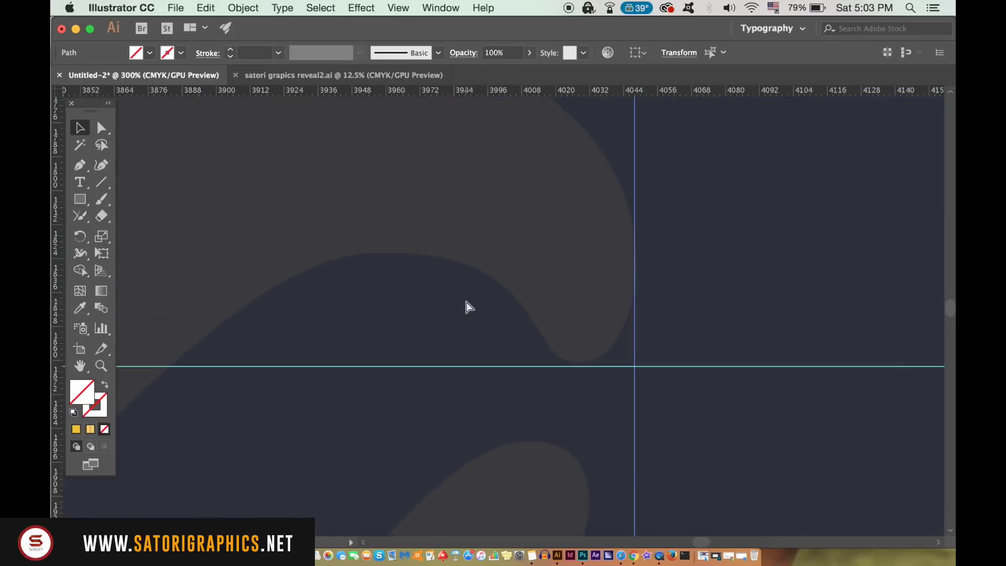
{"action": "scroll", "coordinate": [517, 279], "scroll_direction": "right", "scroll_amount": 3}
{"action": "left_click_drag", "start_coordinate": [528, 364], "coordinate": [531, 370]}
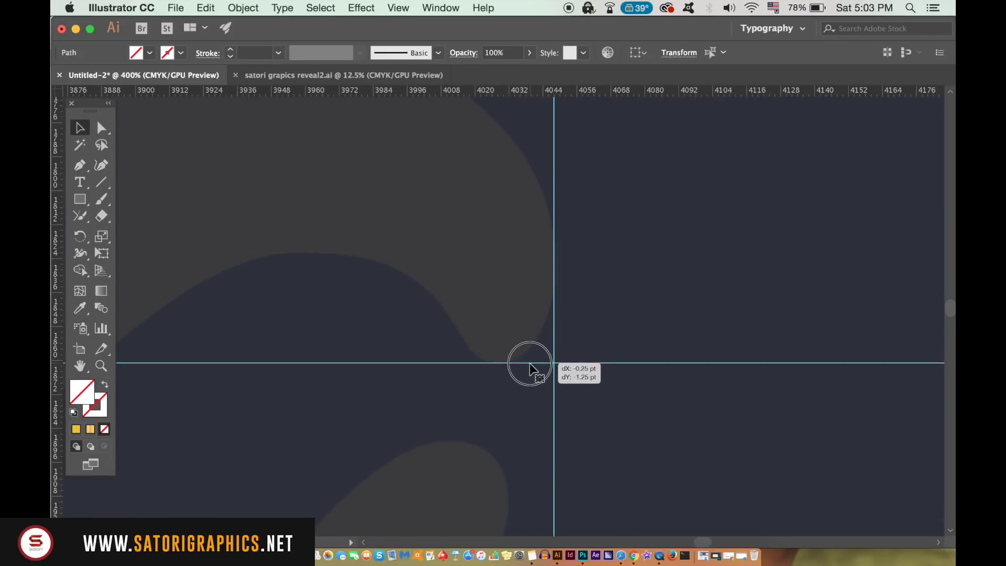
{"action": "left_click_drag", "start_coordinate": [531, 368], "coordinate": [543, 391]}
{"action": "key", "text": "super+equal"}
{"action": "left_click_drag", "start_coordinate": [583, 250], "coordinate": [585, 244]}
Set the stroke to yellow with no fill
{"action": "left_click", "coordinate": [77, 430]}
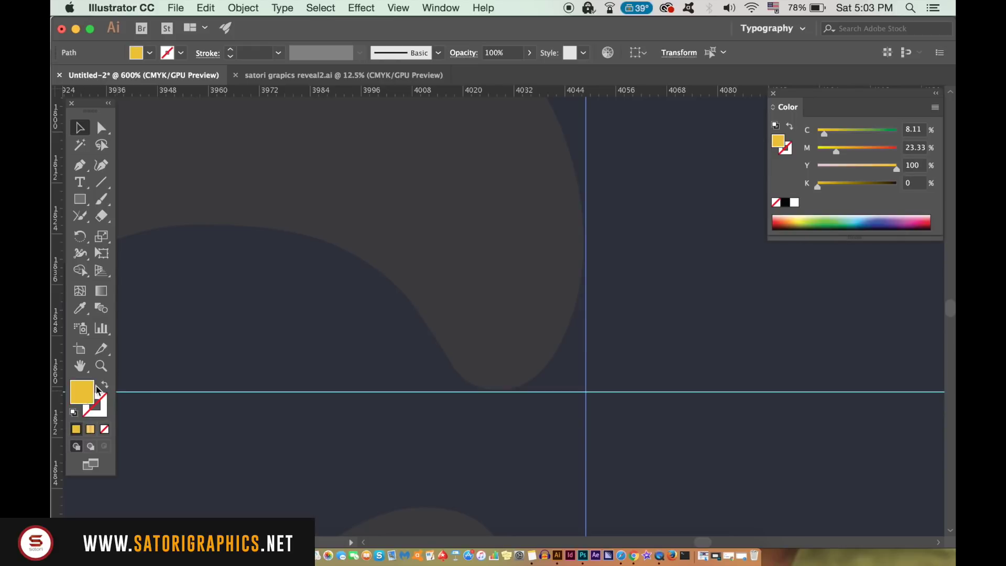
{"action": "left_click", "coordinate": [106, 385]}
{"action": "left_click", "coordinate": [773, 94]}
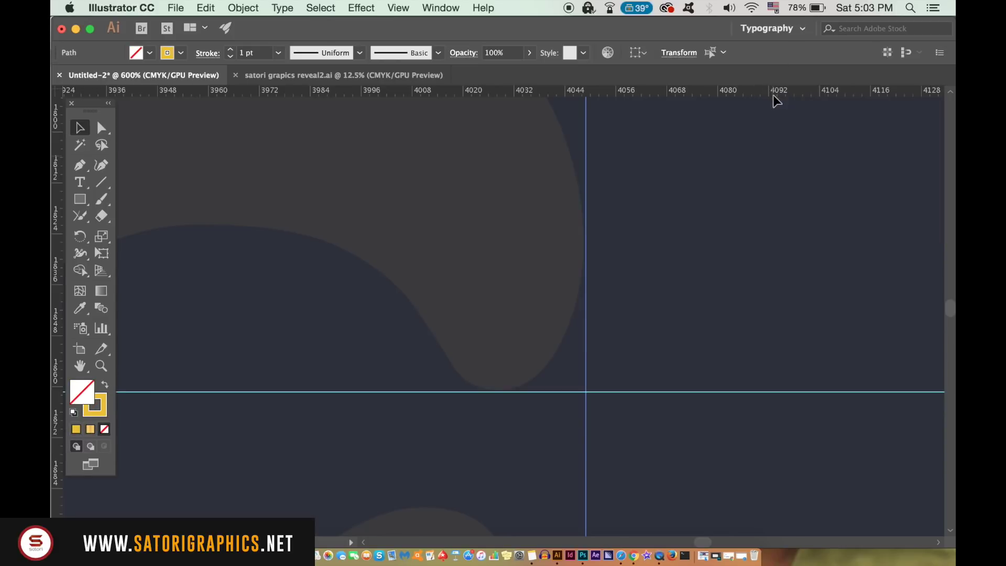
Trace from the curve's bottom point to an anchor on the right vertical guide
{"action": "left_click", "coordinate": [498, 389], "text": "alt+shift"}
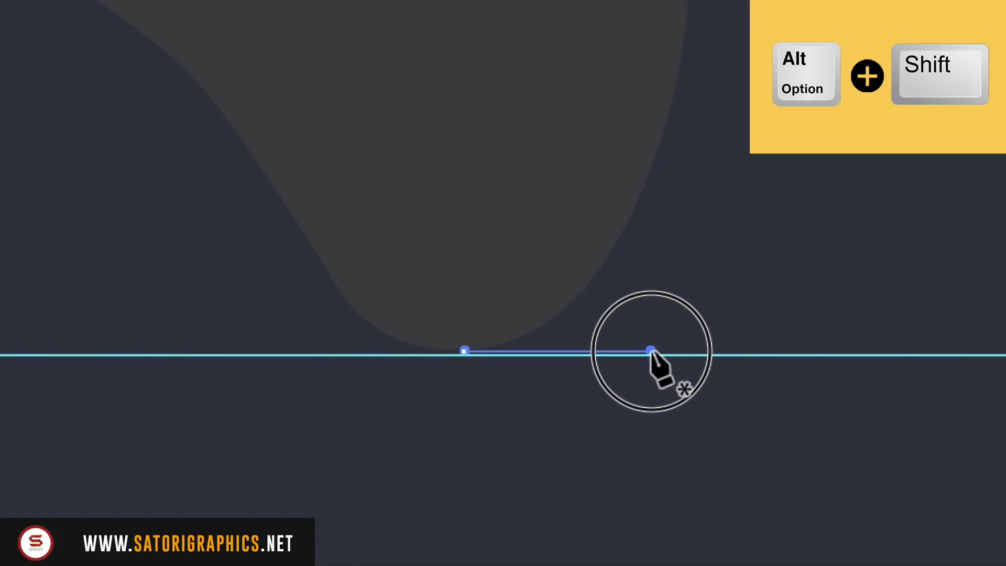
{"action": "left_click", "coordinate": [622, 352], "text": "alt+shift"}
{"action": "left_click_drag", "start_coordinate": [619, 280], "coordinate": [652, 347]}
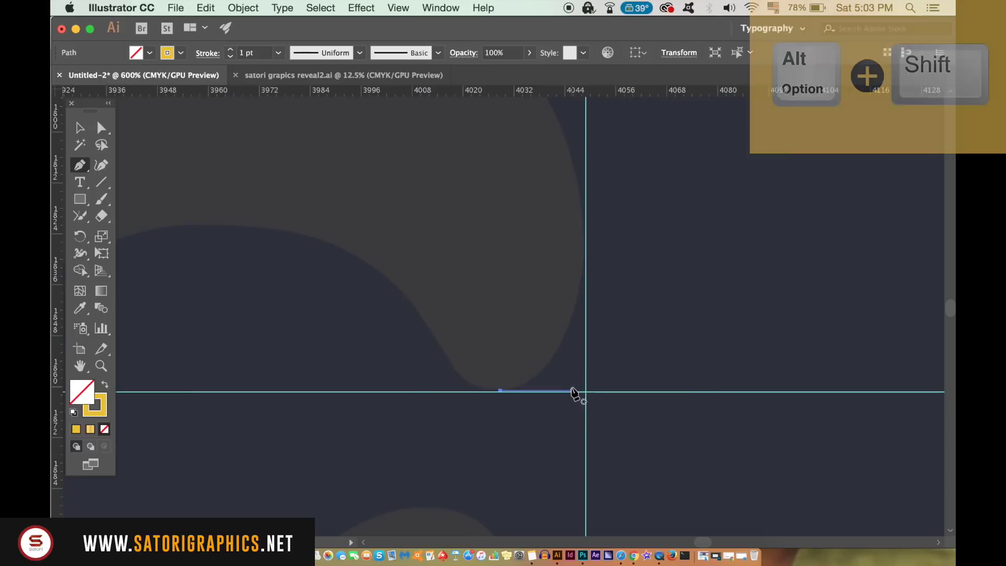
{"action": "left_click_drag", "start_coordinate": [572, 393], "coordinate": [540, 365]}
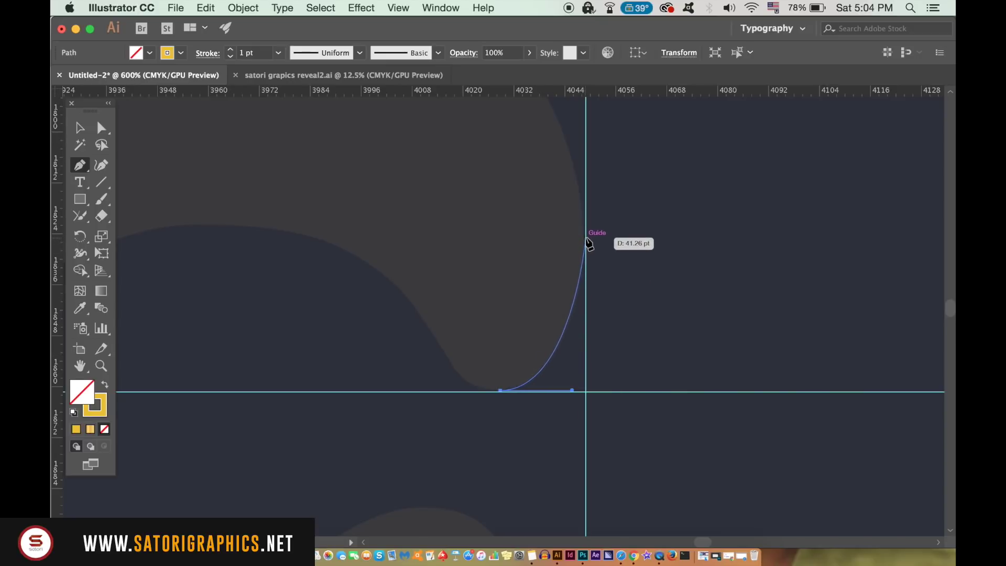
{"action": "mouse_move", "coordinate": [587, 238]}
{"action": "left_mouse_down"}
{"action": "mouse_move", "coordinate": [584, 183]}
{"action": "mouse_move", "coordinate": [590, 204]}
{"action": "left_mouse_up"}
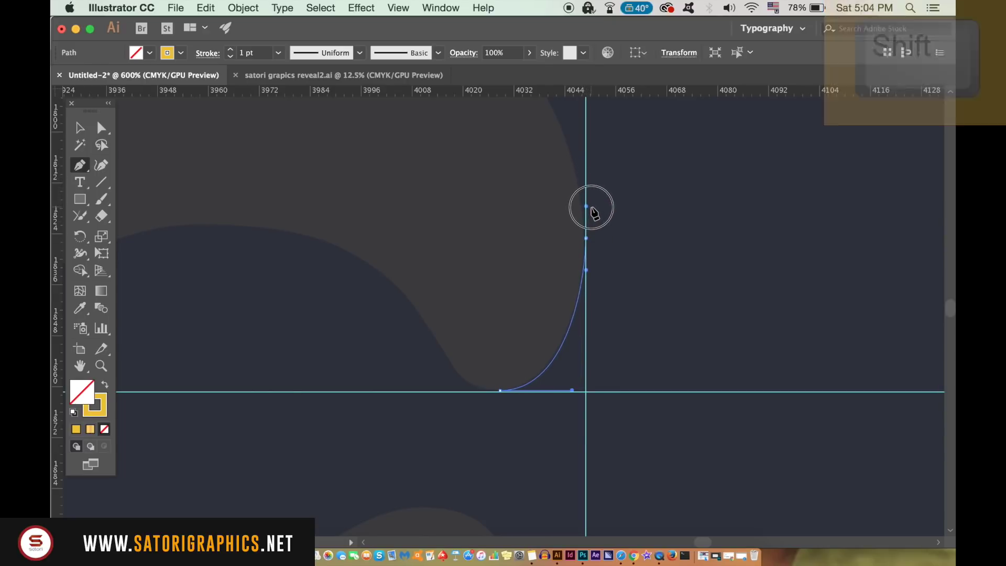
{"action": "left_click_drag", "start_coordinate": [593, 211], "coordinate": [591, 214]}
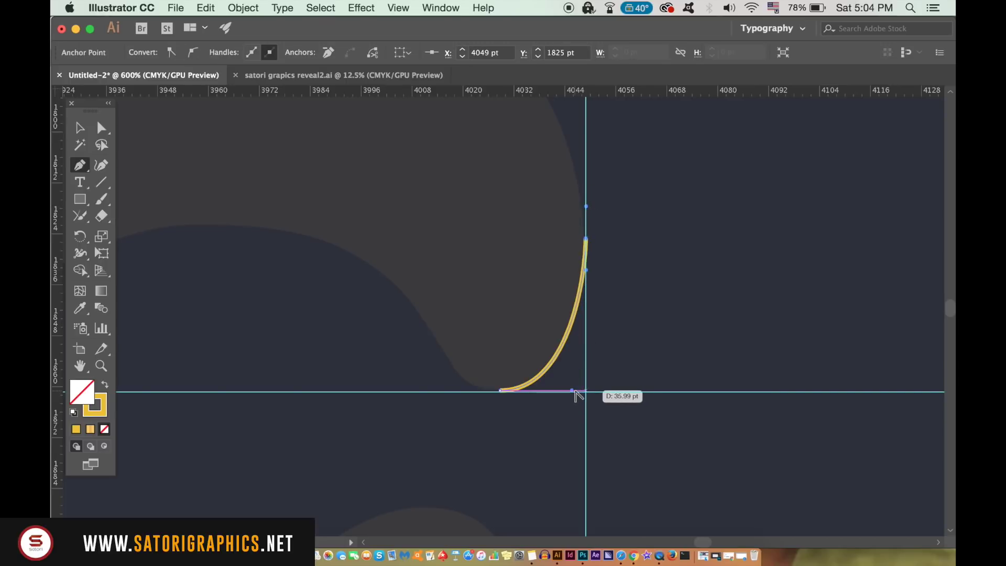
{"action": "left_click_drag", "start_coordinate": [575, 396], "coordinate": [566, 395]}
{"action": "key", "text": "alt"}
{"action": "left_click_drag", "start_coordinate": [594, 232], "coordinate": [594, 248]}
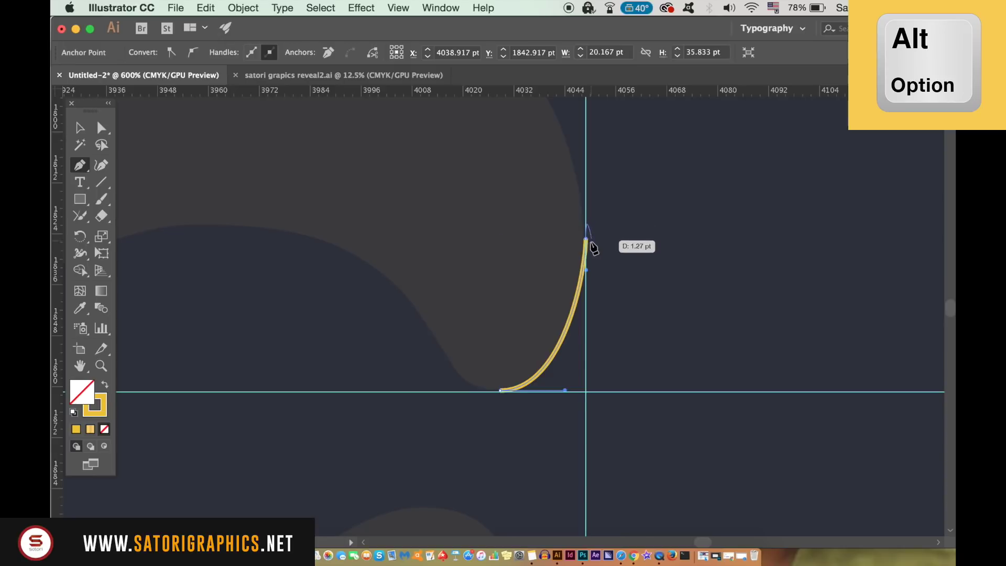
Pull an upward handle from the right-edge anchor toward the letter's top
{"action": "left_click_drag", "start_coordinate": [603, 197], "coordinate": [638, 342]}
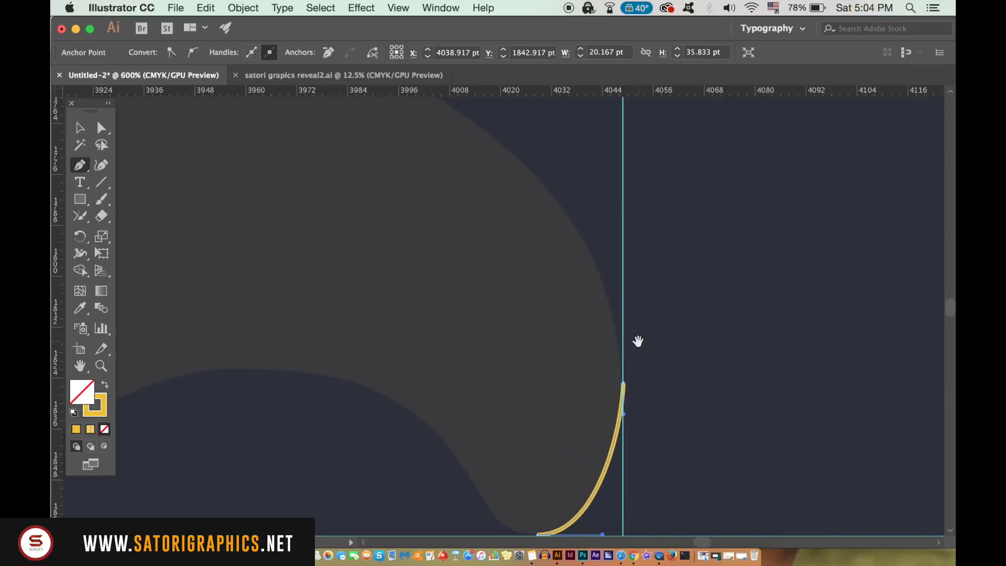
{"action": "key", "text": "ctrl+minus"}
{"action": "scroll", "coordinate": [731, 401], "scroll_direction": "up", "scroll_amount": 5}
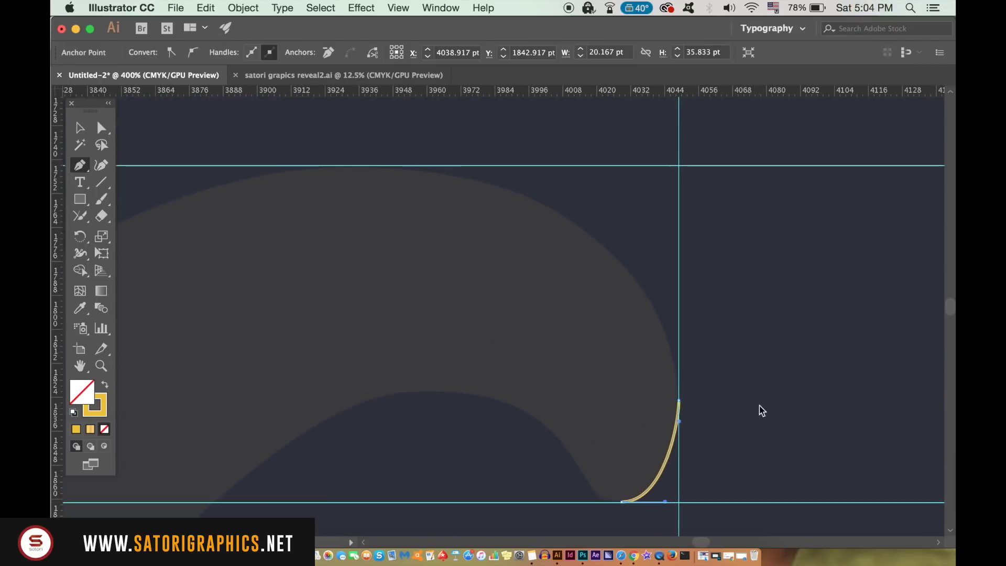
{"action": "mouse_move", "coordinate": [639, 347]}
{"action": "left_mouse_down"}
{"action": "mouse_move", "coordinate": [577, 269]}
{"action": "mouse_move", "coordinate": [702, 421]}
{"action": "left_mouse_up"}
{"action": "left_click_drag", "start_coordinate": [680, 403], "coordinate": [680, 276]}
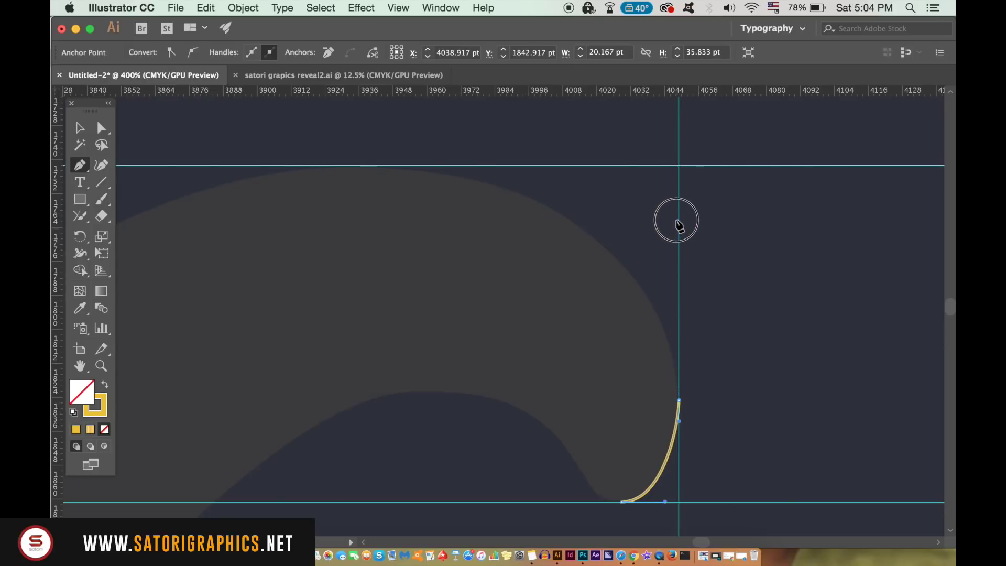
{"action": "left_click_drag", "start_coordinate": [680, 226], "coordinate": [680, 220]}
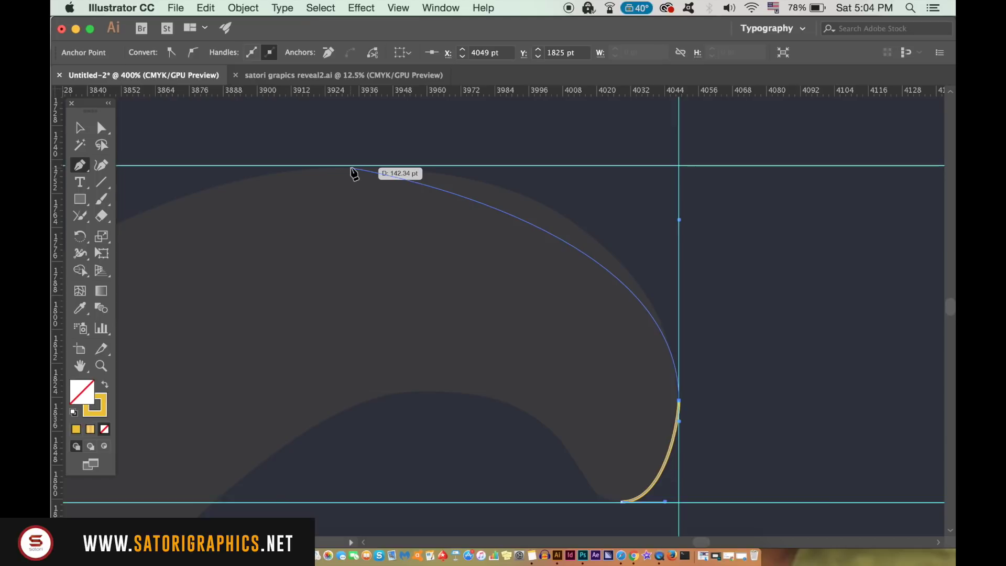
Place the top anchor with level handles and refine the curve over the top
{"action": "mouse_move", "coordinate": [350, 167]}
{"action": "left_mouse_down"}
{"action": "mouse_move", "coordinate": [223, 171]}
{"action": "mouse_move", "coordinate": [230, 177]}
{"action": "mouse_move", "coordinate": [212, 180]}
{"action": "left_mouse_up"}
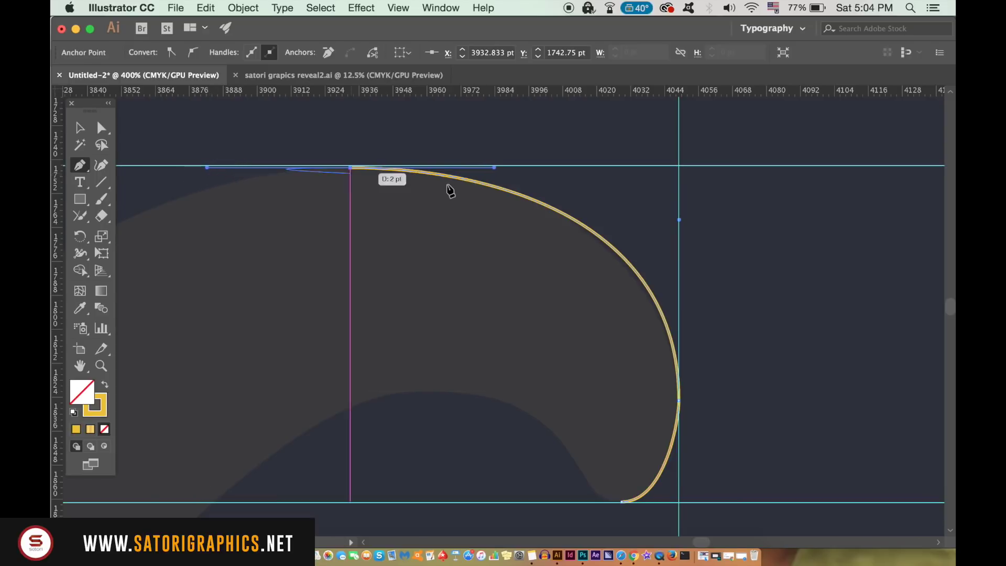
{"action": "left_click_drag", "start_coordinate": [351, 166], "coordinate": [679, 227]}
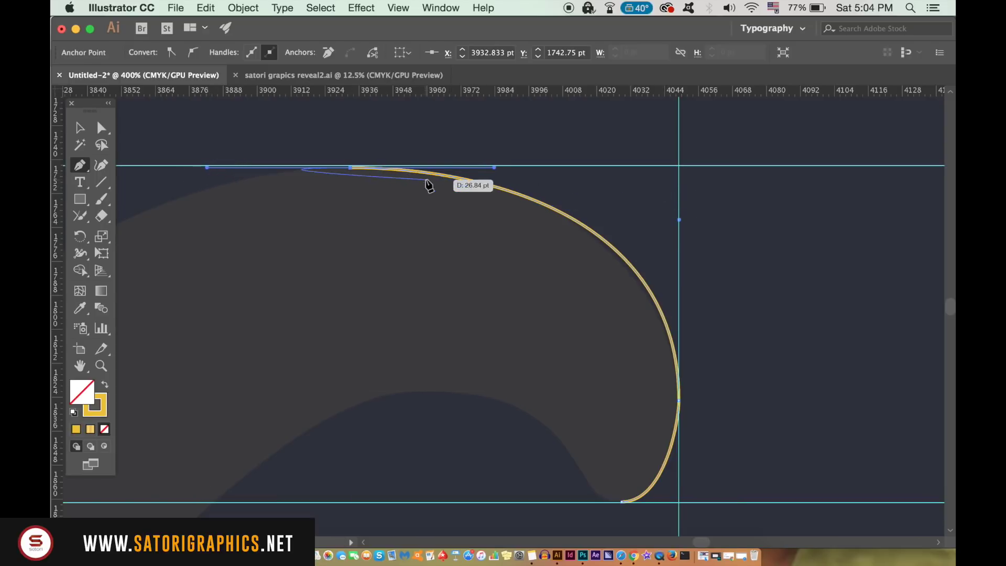
{"action": "left_click_drag", "start_coordinate": [679, 228], "coordinate": [682, 236]}
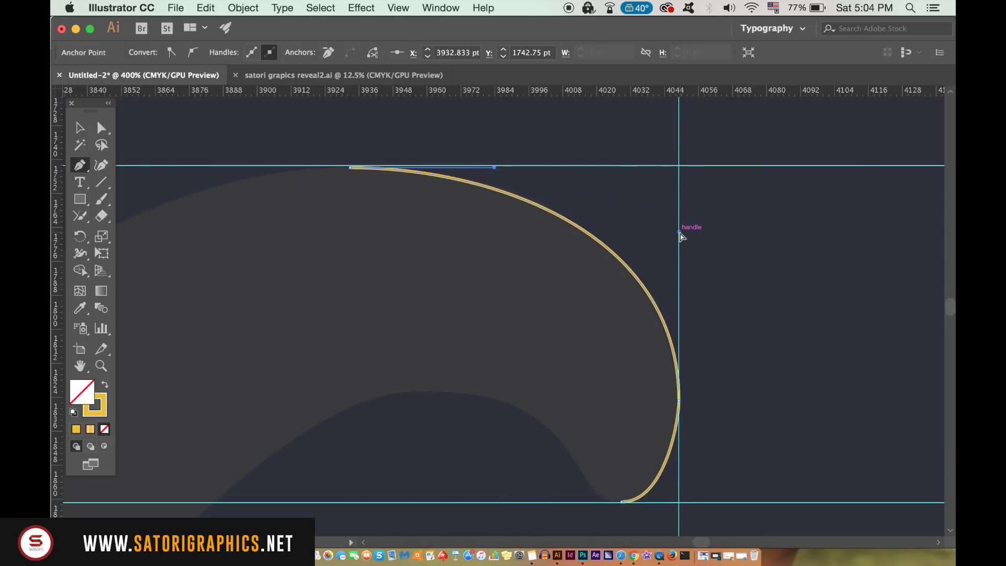
{"action": "mouse_move", "coordinate": [682, 231]}
{"action": "left_mouse_down"}
{"action": "mouse_move", "coordinate": [475, 212]}
{"action": "mouse_move", "coordinate": [682, 405]}
{"action": "left_mouse_up"}
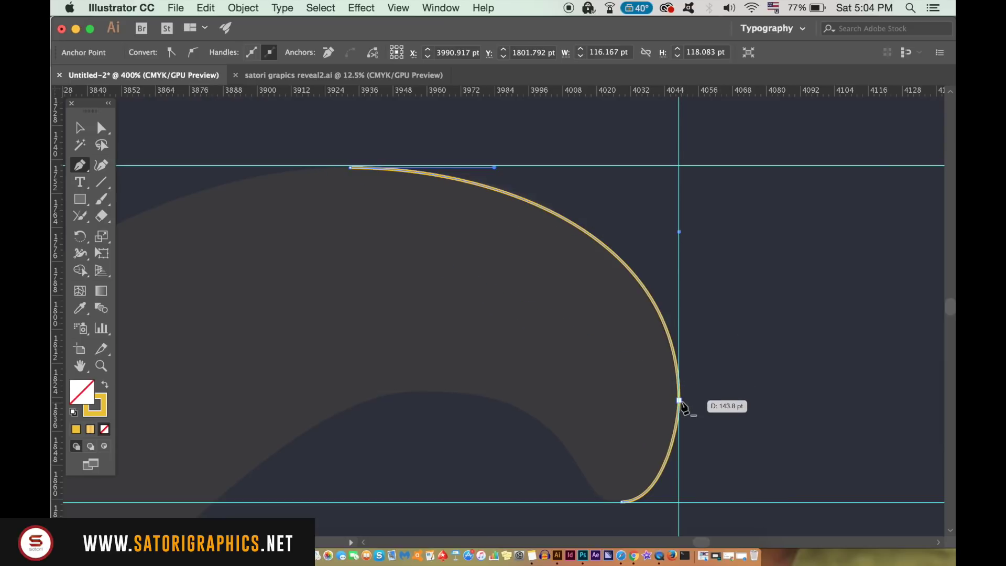
{"action": "mouse_move", "coordinate": [348, 180]}
{"action": "left_mouse_down"}
{"action": "mouse_move", "coordinate": [512, 240]}
{"action": "mouse_move", "coordinate": [144, 213]}
{"action": "left_mouse_up"}
{"action": "scroll", "coordinate": [511, 239], "scroll_direction": "left", "scroll_amount": 3}
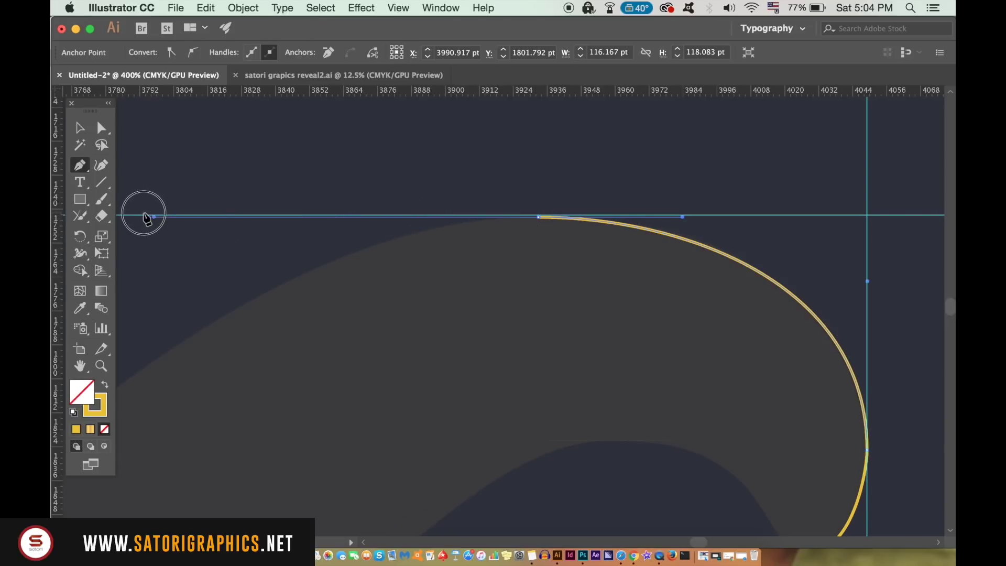
Zoom out, place an anchor with handles on the left guide, and end the path
{"action": "key", "text": "super+minus"}
{"action": "key", "text": "super+minus"}
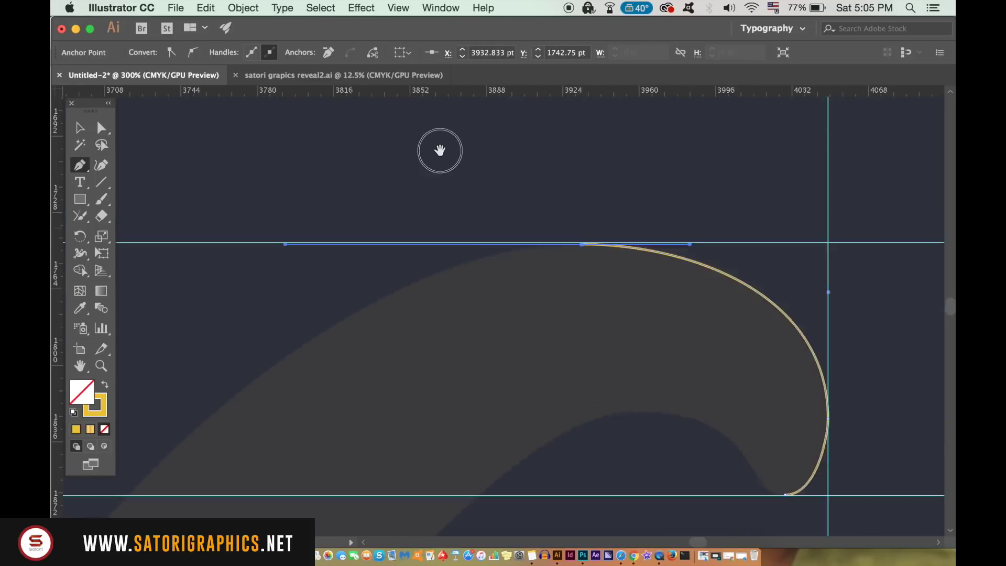
{"action": "right_click", "coordinate": [471, 123]}
{"action": "key", "text": "Escape"}
{"action": "key", "text": "super+minus"}
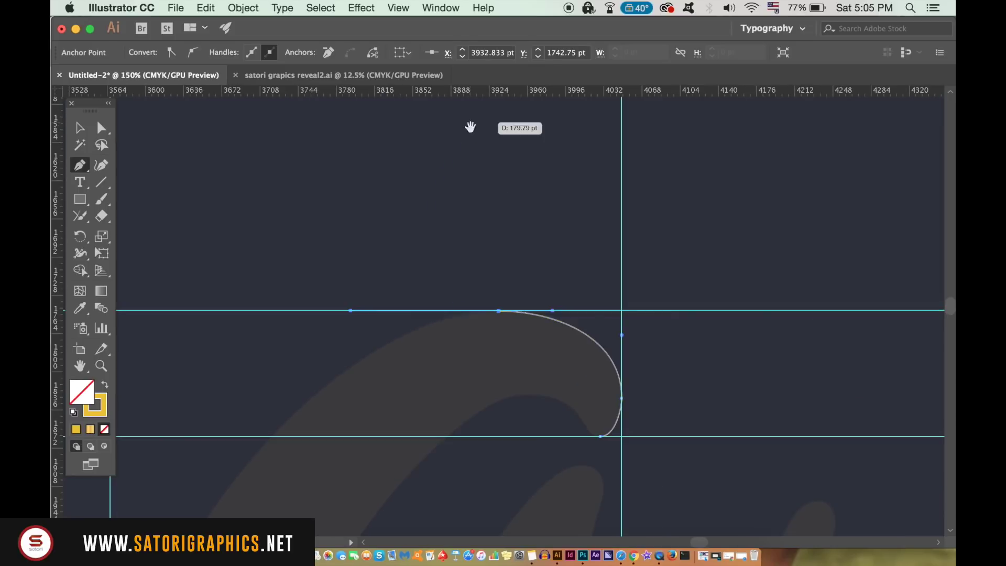
{"action": "scroll", "coordinate": [591, 131], "scroll_direction": "down", "scroll_amount": 5}
{"action": "scroll", "coordinate": [533, 186], "scroll_direction": "left", "scroll_amount": 2}
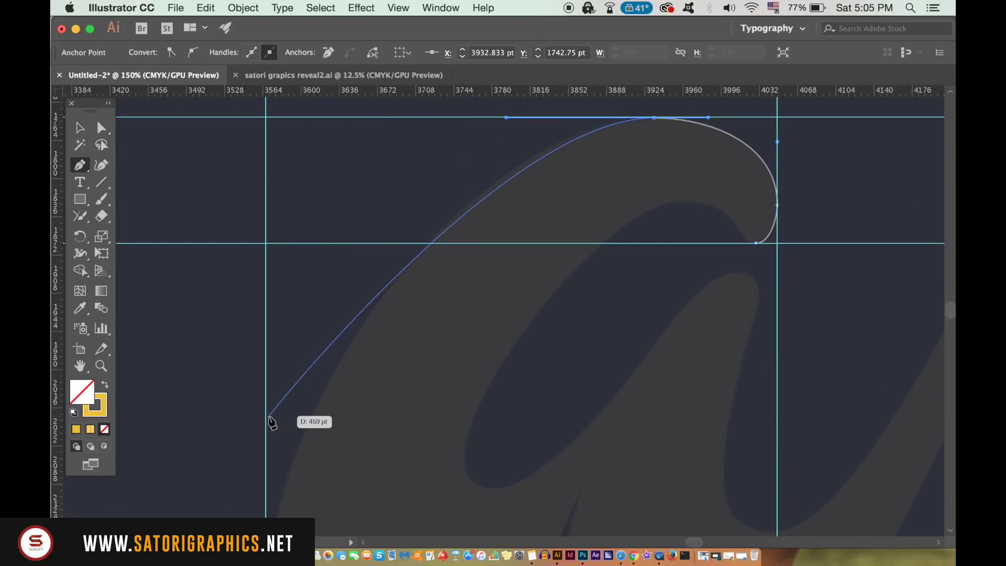
{"action": "scroll", "coordinate": [270, 359], "scroll_direction": "down", "scroll_amount": 3}
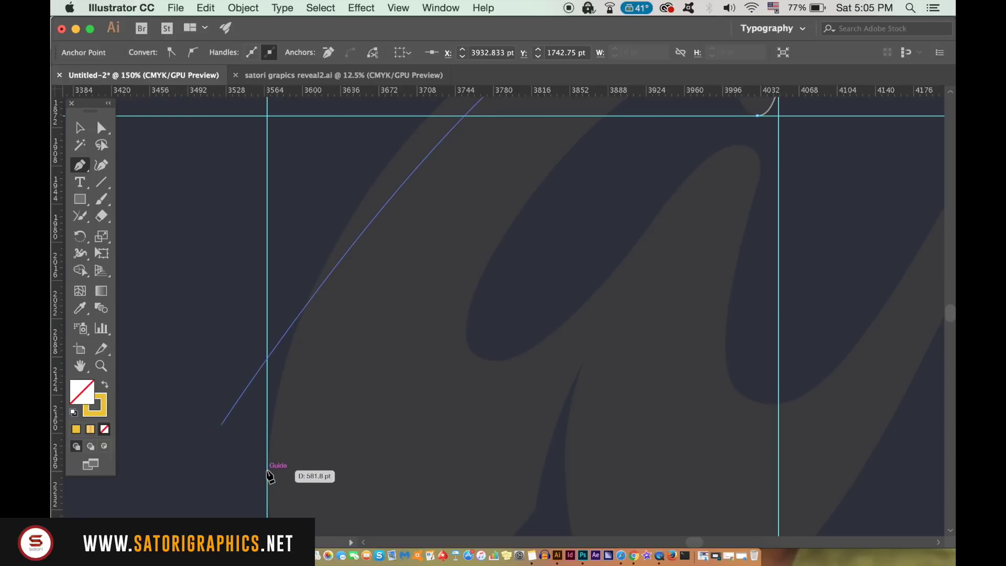
{"action": "left_click_drag", "start_coordinate": [268, 469], "coordinate": [269, 511]}
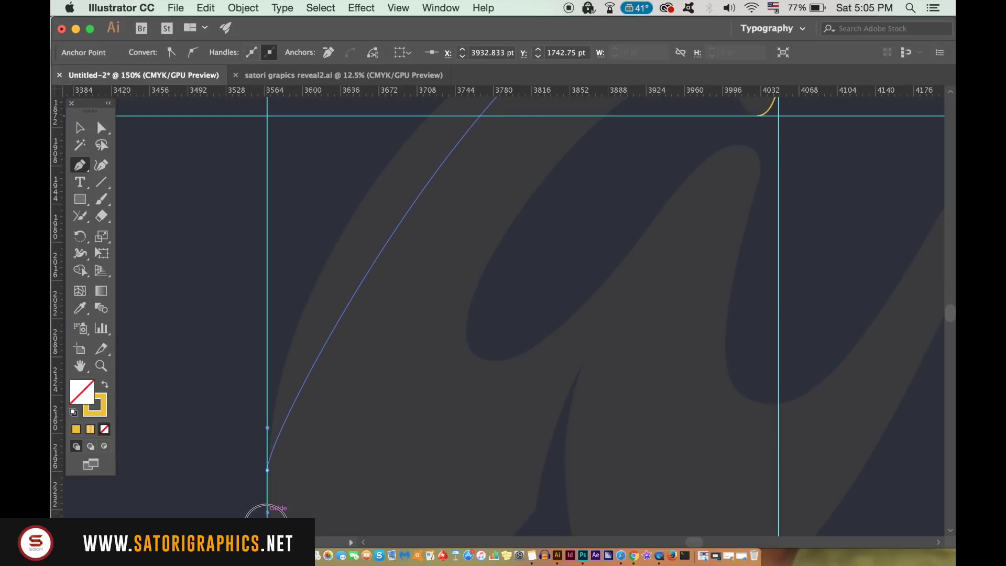
{"action": "scroll", "coordinate": [266, 511], "scroll_direction": "down", "scroll_amount": 5}
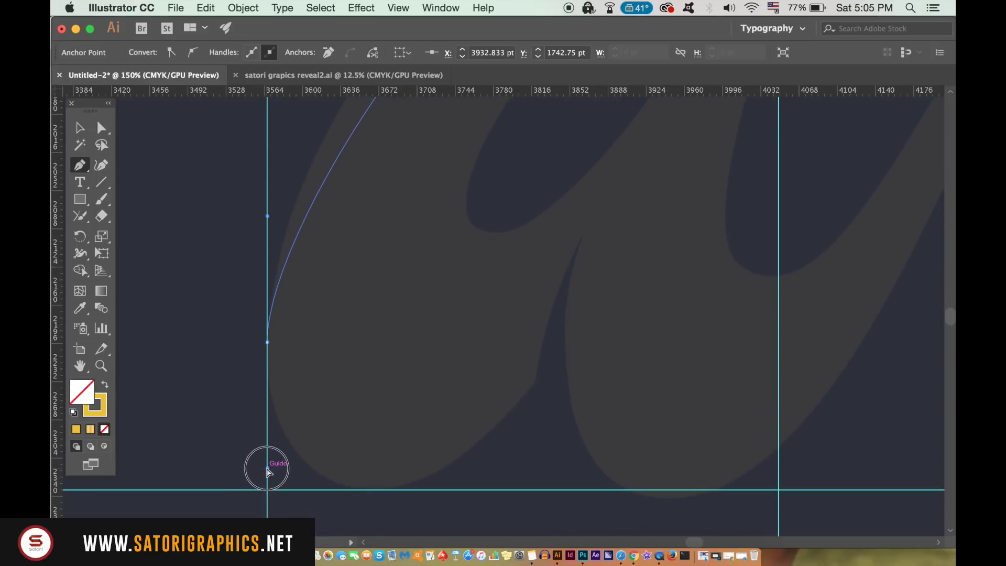
{"action": "scroll", "coordinate": [281, 474], "scroll_direction": "up", "scroll_amount": 5}
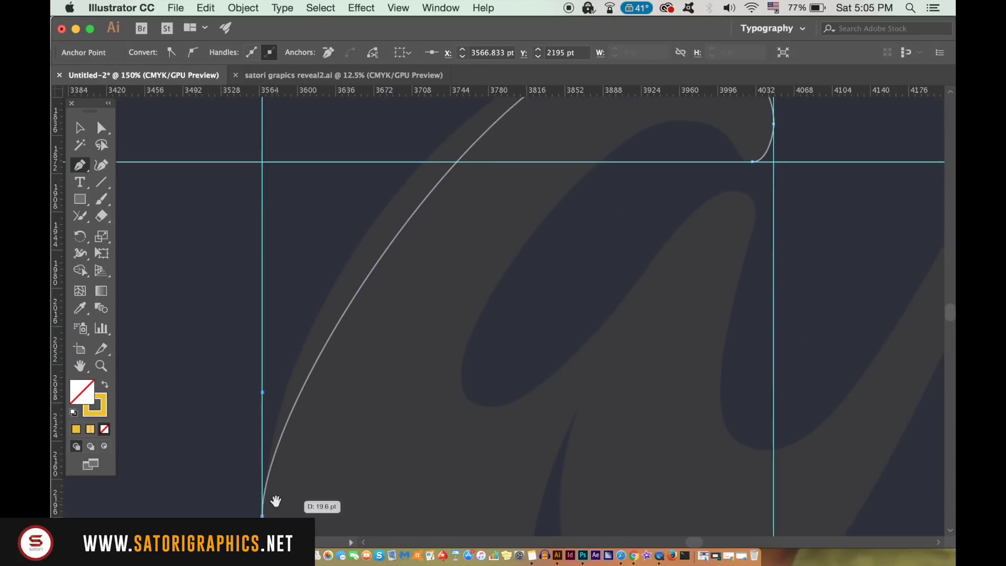
{"action": "scroll", "coordinate": [272, 499], "scroll_direction": "up", "scroll_amount": 2}
{"action": "left_click", "coordinate": [262, 358], "text": "super"}
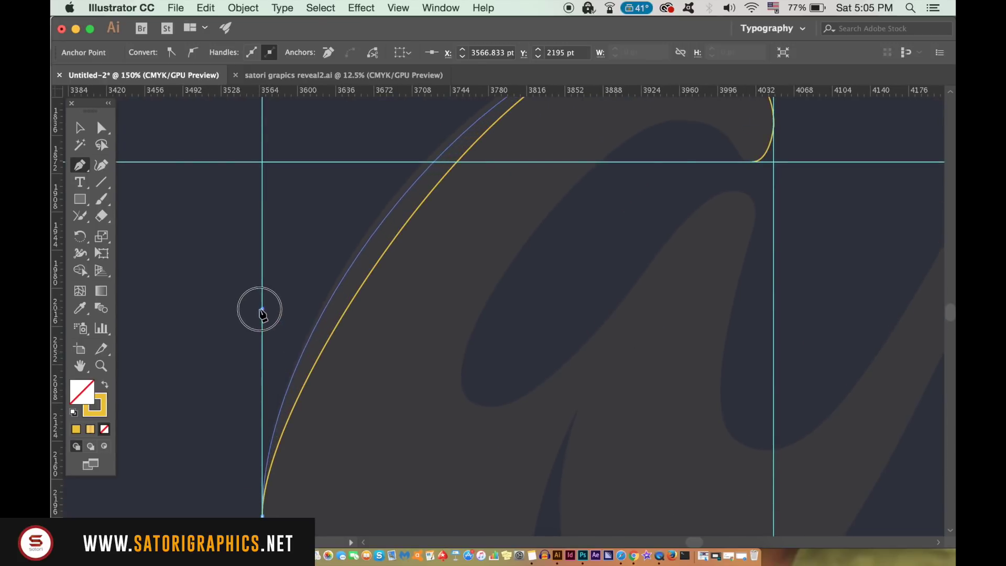
Start a curve on the left guide and Cmd-drag its top handle along the guide
{"action": "left_click", "coordinate": [262, 285]}
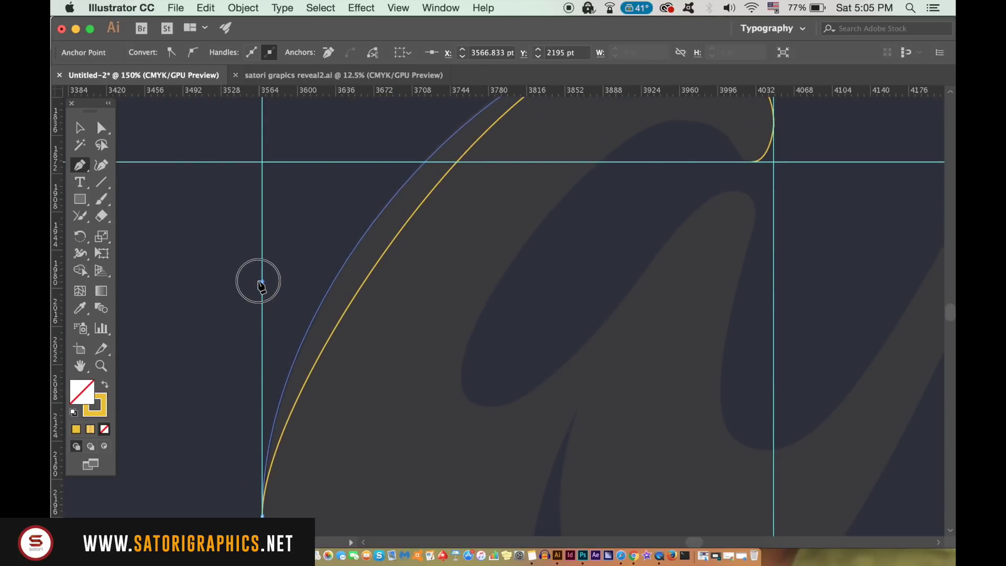
{"action": "mouse_move", "coordinate": [262, 289]}
{"action": "left_mouse_down"}
{"action": "mouse_move", "coordinate": [343, 233]}
{"action": "mouse_move", "coordinate": [301, 382]}
{"action": "left_mouse_up"}
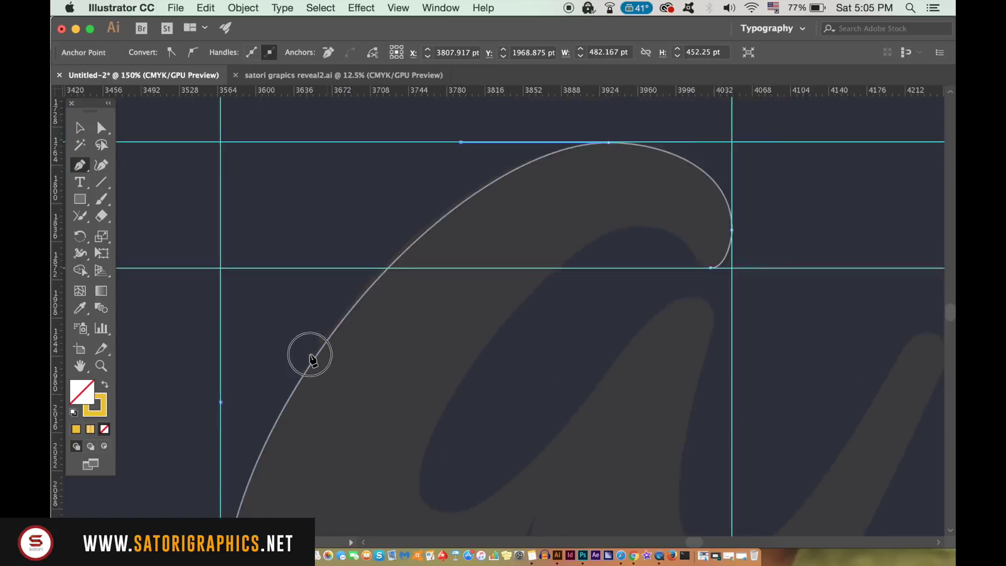
{"action": "key", "text": "super"}
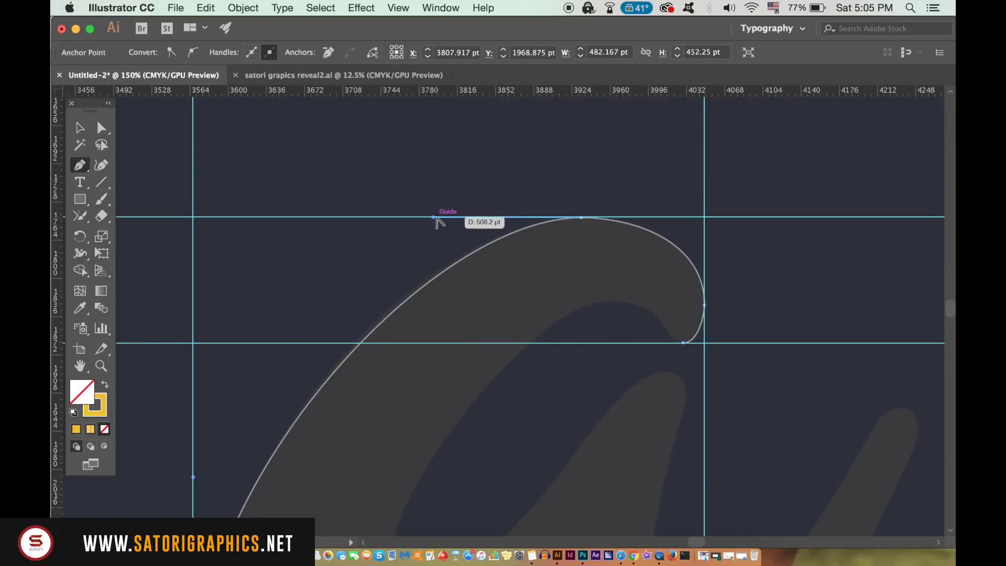
{"action": "left_click_drag", "start_coordinate": [439, 223], "coordinate": [427, 221]}
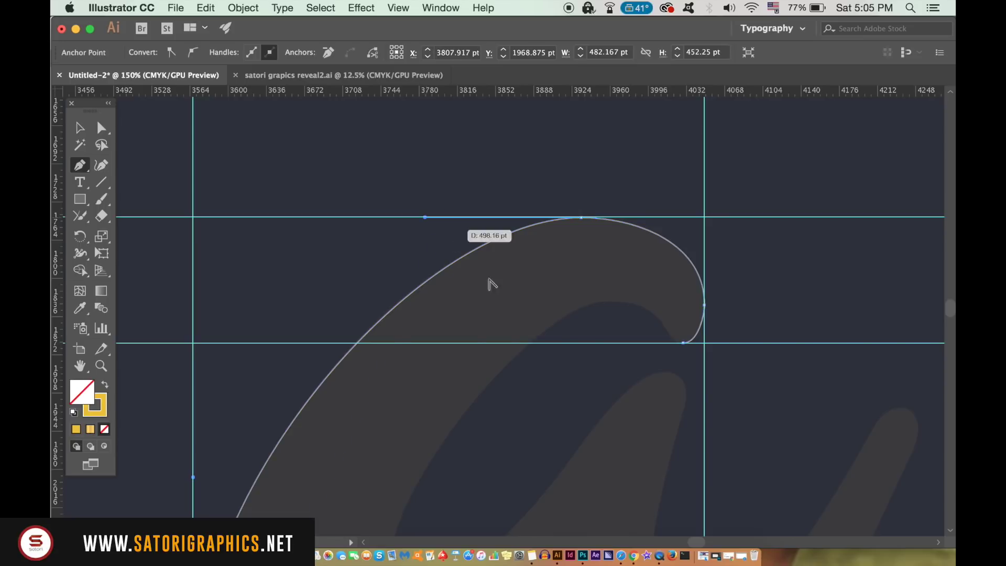
{"action": "scroll", "coordinate": [562, 153], "scroll_direction": "down", "scroll_amount": 5}
{"action": "scroll", "coordinate": [562, 153], "scroll_direction": "left", "scroll_amount": 2}
{"action": "key", "text": "super+minus"}
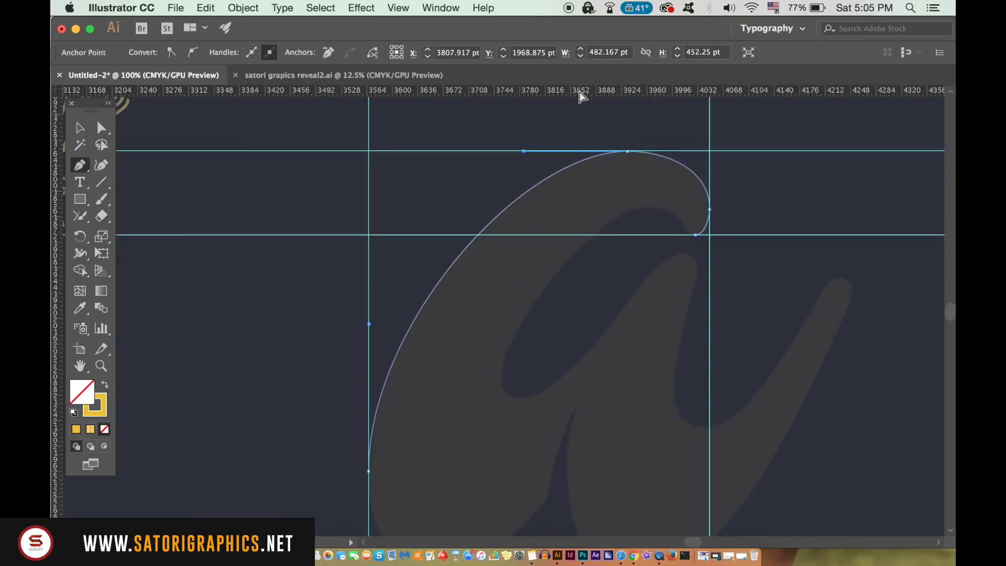
{"action": "key", "text": "super+minus"}
Delete the horizontal and vertical guides, then drag the yellow curve up-left and deselect
{"action": "left_click", "coordinate": [80, 126]}
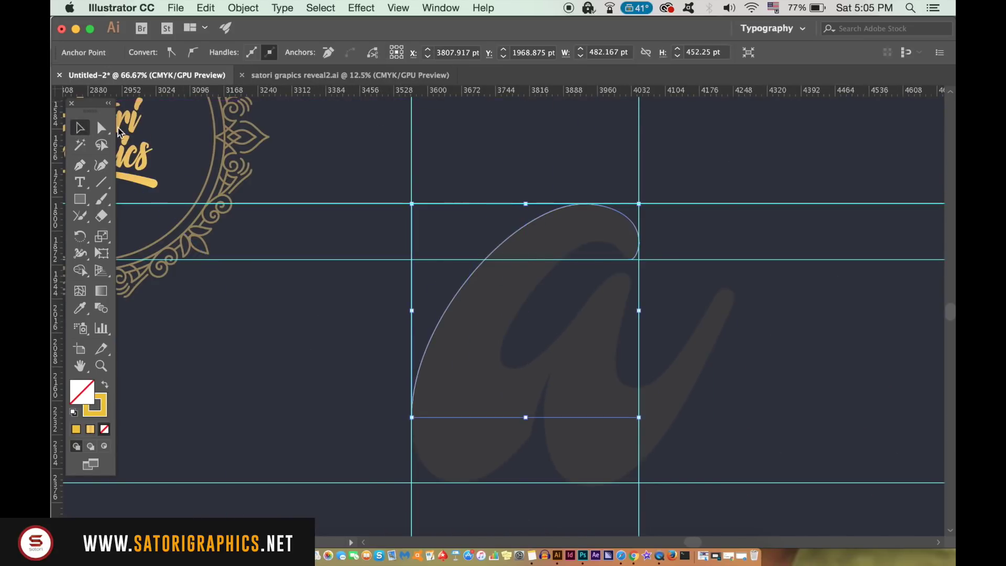
{"action": "left_click", "coordinate": [550, 117]}
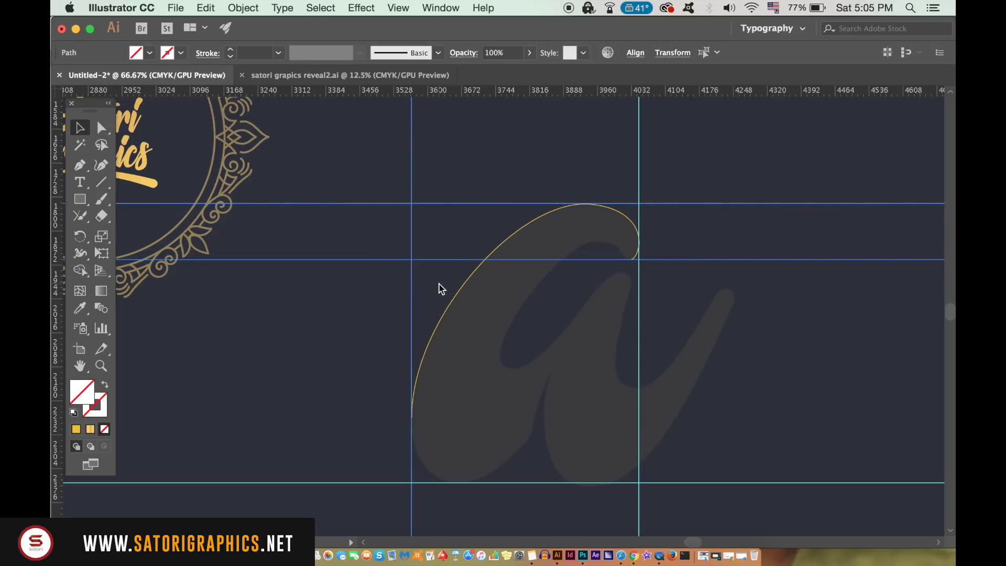
{"action": "key", "text": "Delete"}
{"action": "left_click_drag", "start_coordinate": [613, 135], "coordinate": [729, 181]}
{"action": "key", "text": "Delete"}
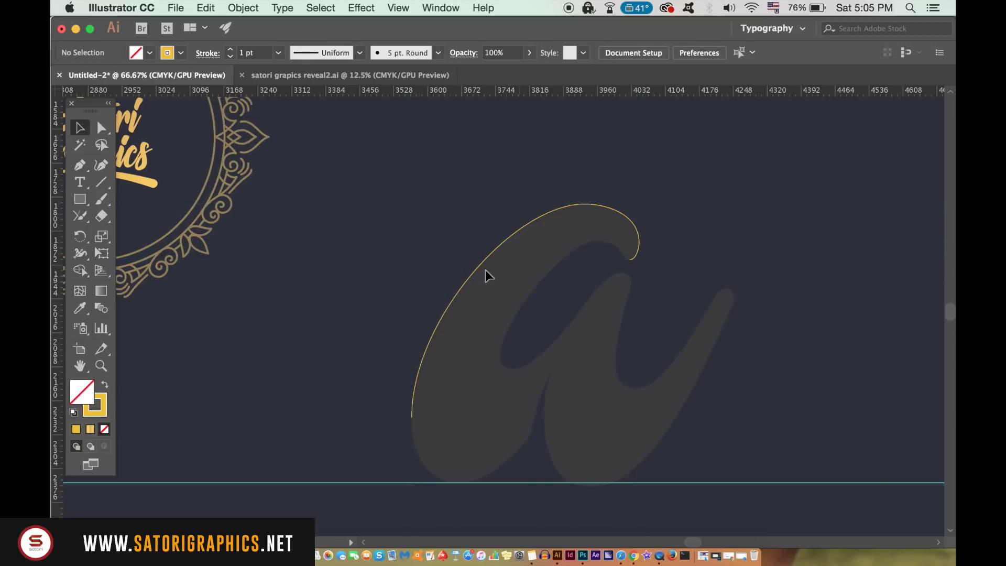
{"action": "left_click_drag", "start_coordinate": [407, 356], "coordinate": [314, 286]}
{"action": "left_click", "coordinate": [375, 378]}
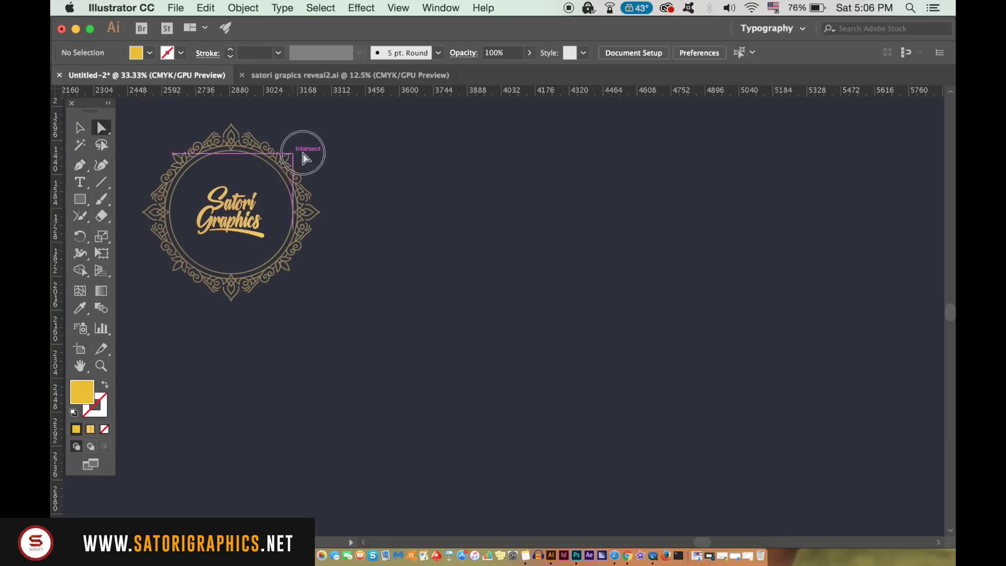
{"action": "left_click_drag", "start_coordinate": [301, 152], "coordinate": [326, 146]}
{"action": "left_click", "coordinate": [427, 142]}
{"action": "key", "text": "ctrl+z"}
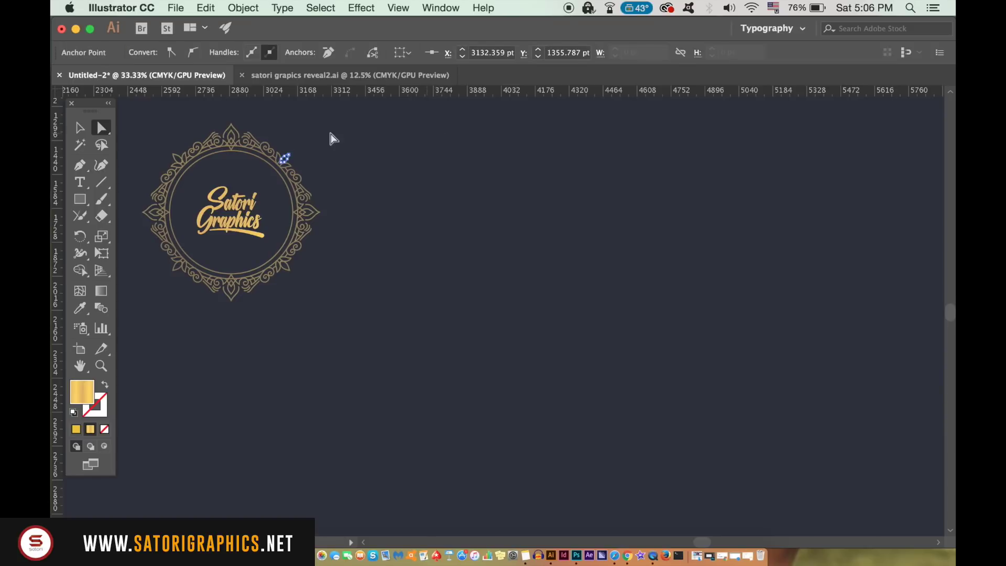
{"action": "left_click", "coordinate": [262, 117]}
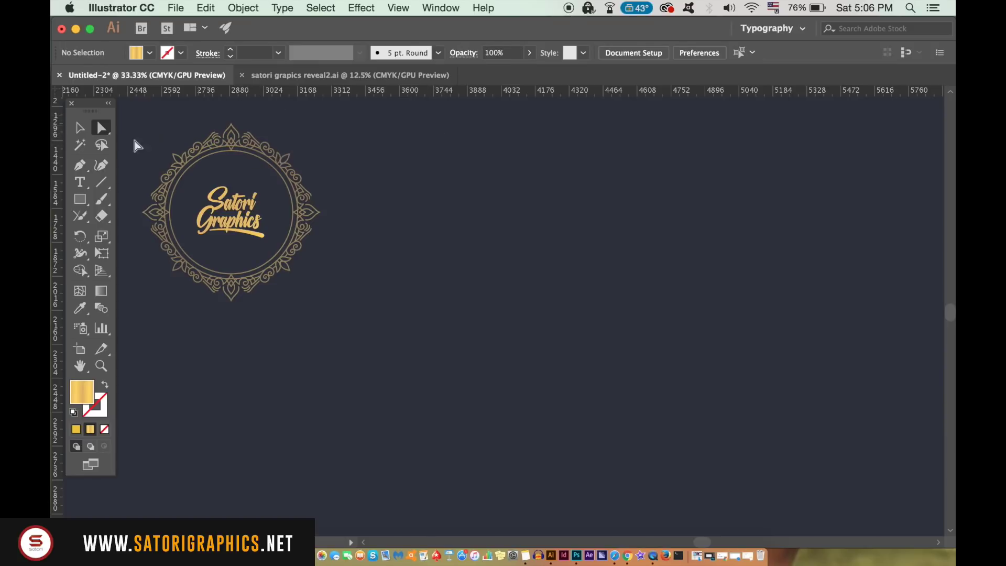
{"action": "left_click", "coordinate": [80, 164]}
{"action": "left_click", "coordinate": [387, 145]}
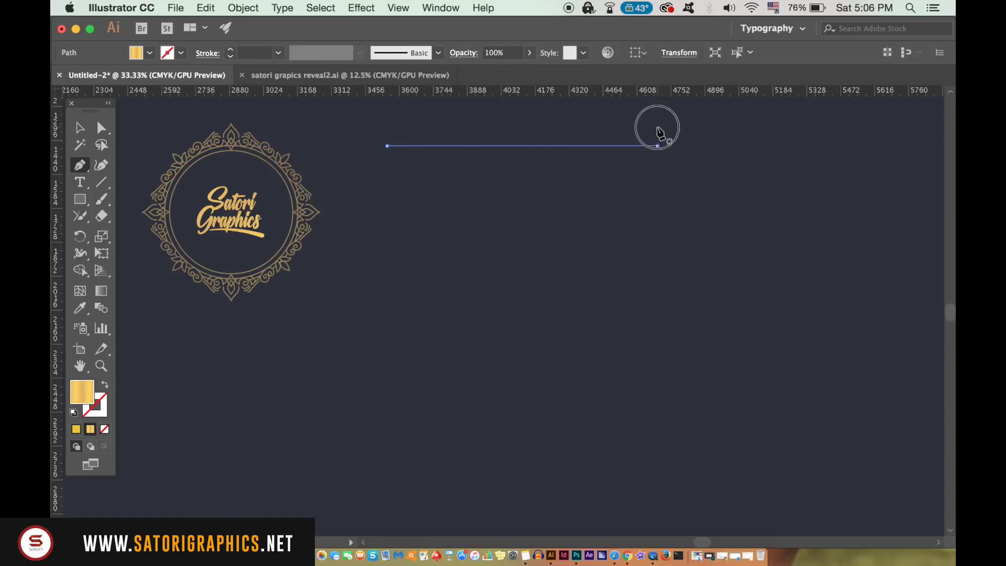
{"action": "left_click", "coordinate": [657, 146]}
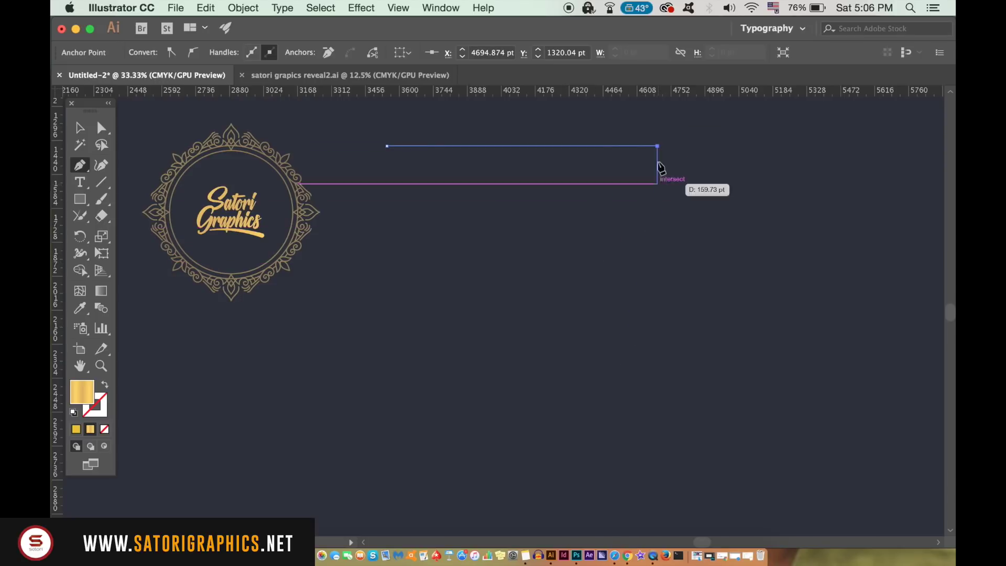
{"action": "left_click_drag", "start_coordinate": [661, 148], "coordinate": [739, 174]}
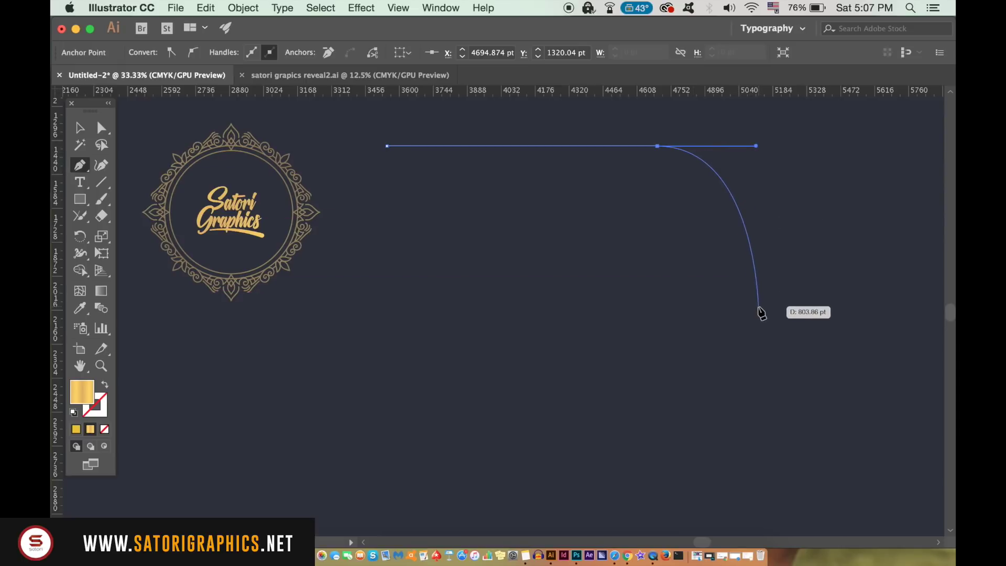
{"action": "left_click_drag", "start_coordinate": [791, 337], "coordinate": [793, 412]}
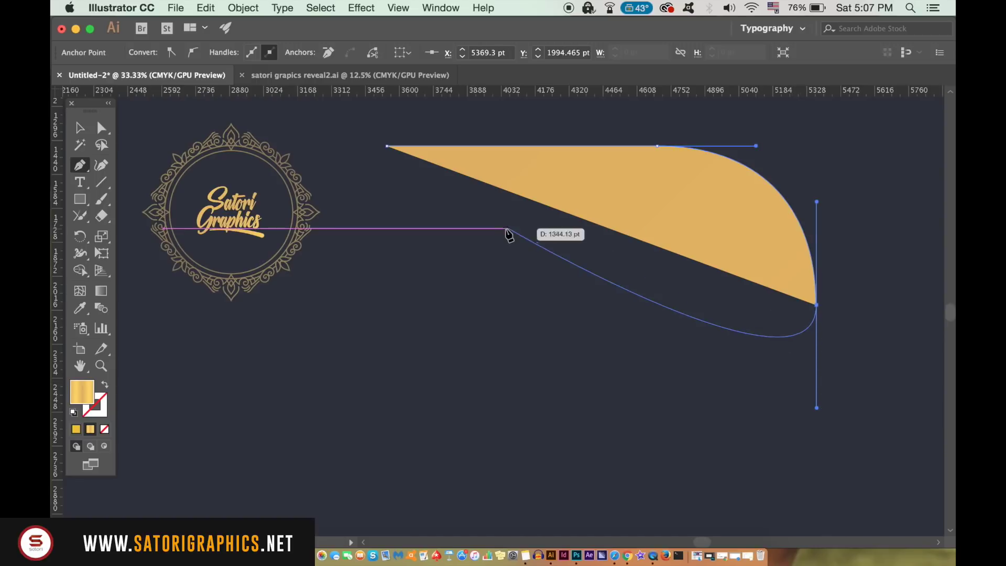
{"action": "left_click", "coordinate": [103, 387]}
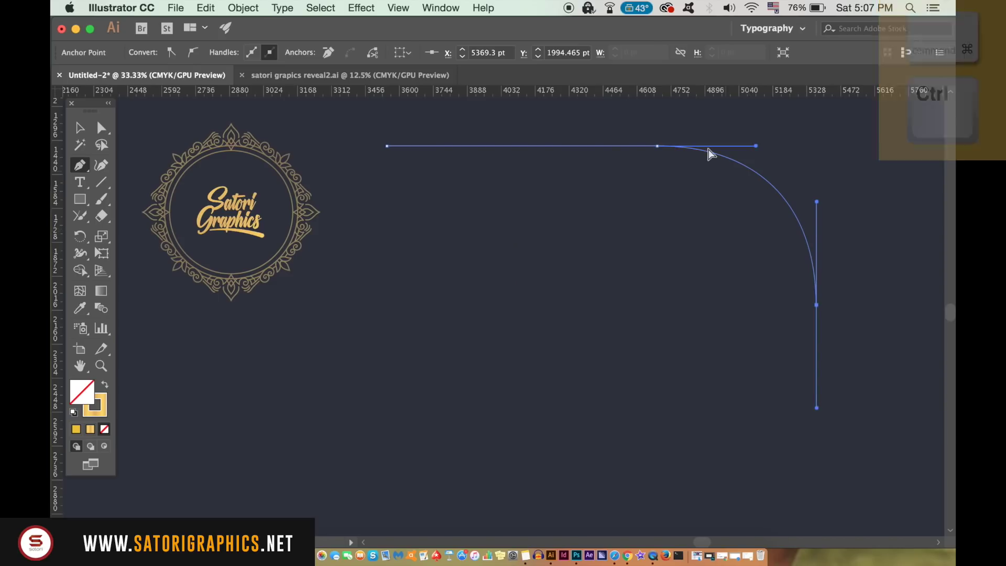
{"action": "left_click_drag", "start_coordinate": [657, 147], "coordinate": [655, 236]}
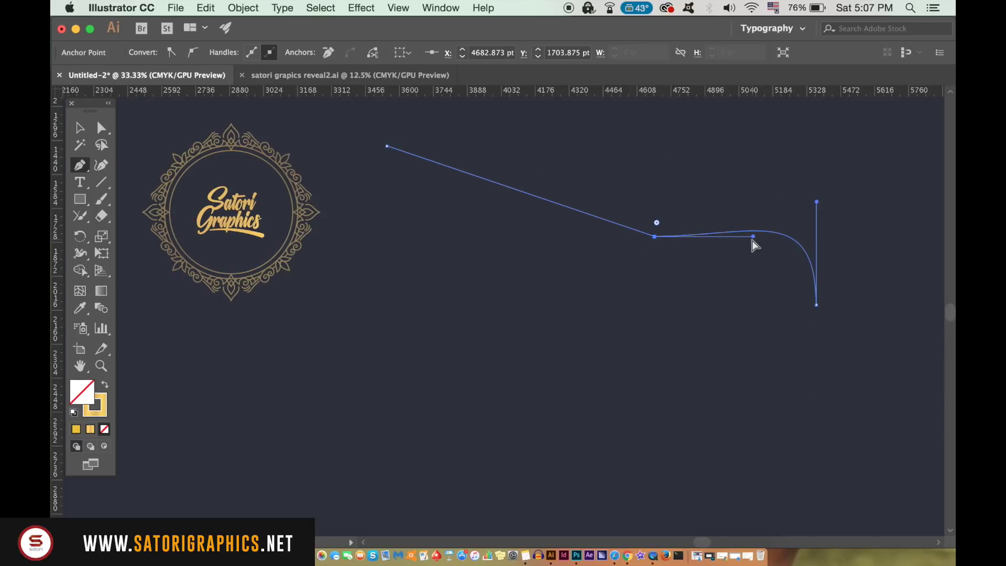
{"action": "left_click_drag", "start_coordinate": [752, 238], "coordinate": [740, 135]}
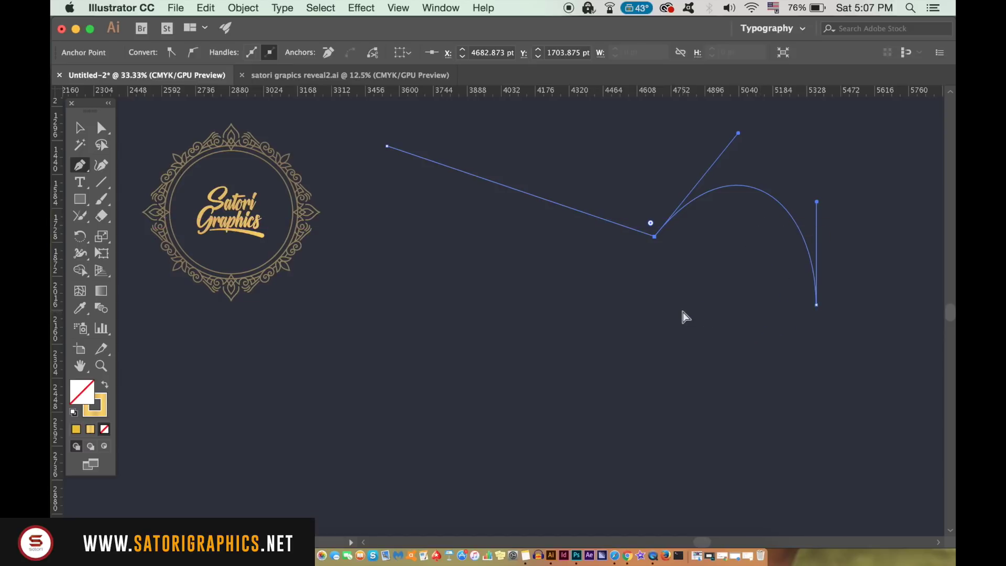
{"action": "left_click_drag", "start_coordinate": [658, 244], "coordinate": [669, 288]}
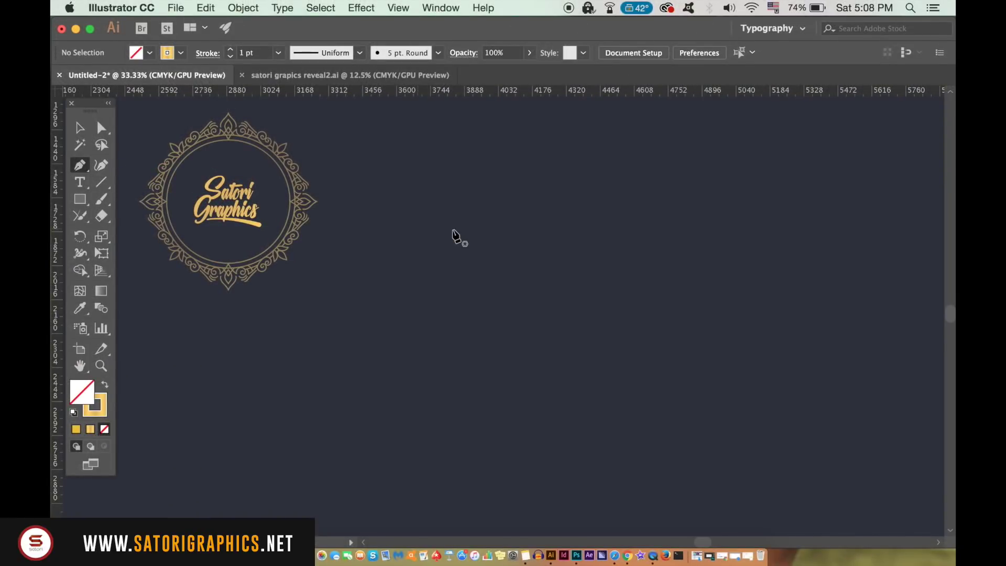
{"action": "left_click", "coordinate": [437, 192]}
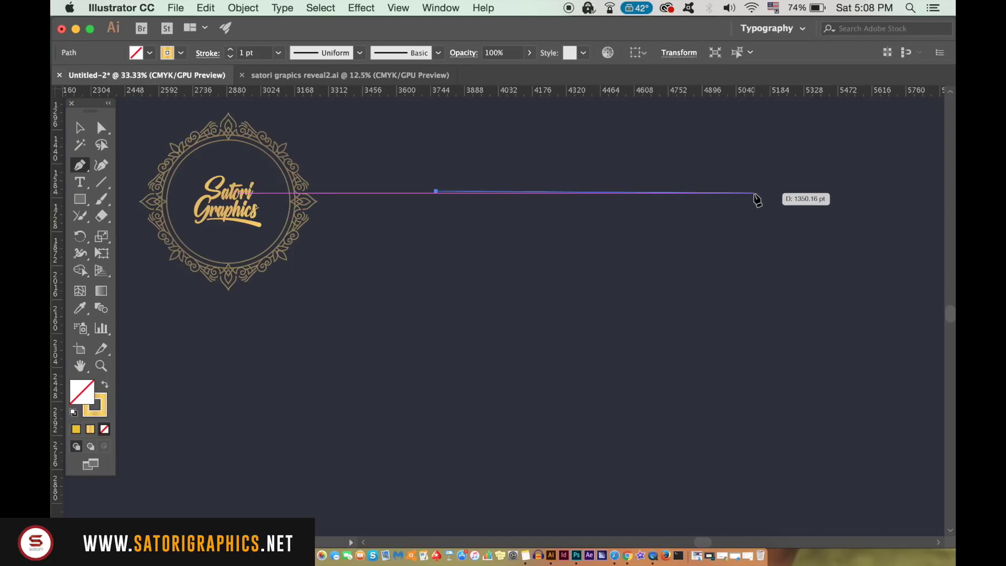
{"action": "left_click", "coordinate": [768, 234]}
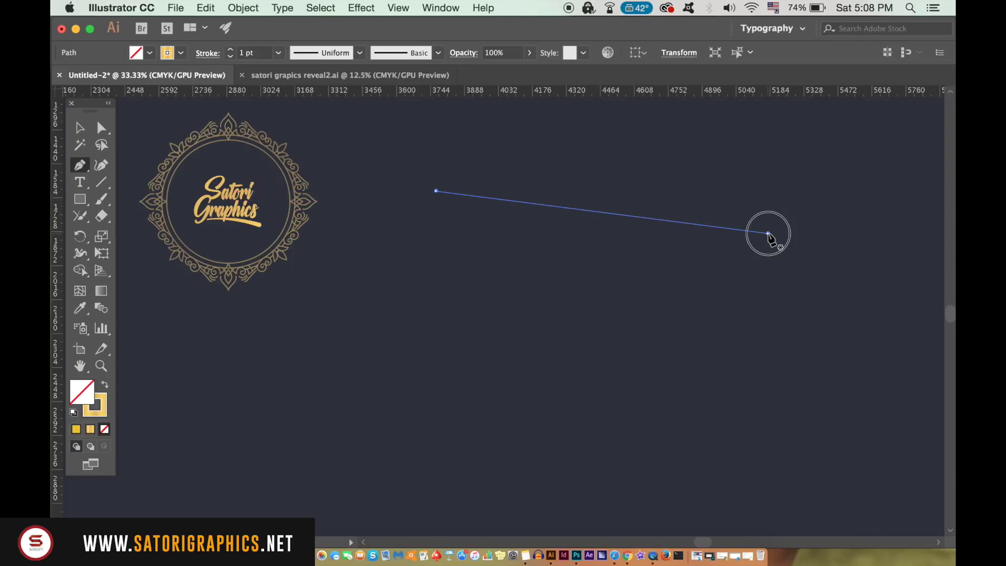
{"action": "left_click_drag", "start_coordinate": [769, 233], "coordinate": [840, 361]}
{"action": "key", "text": "space"}
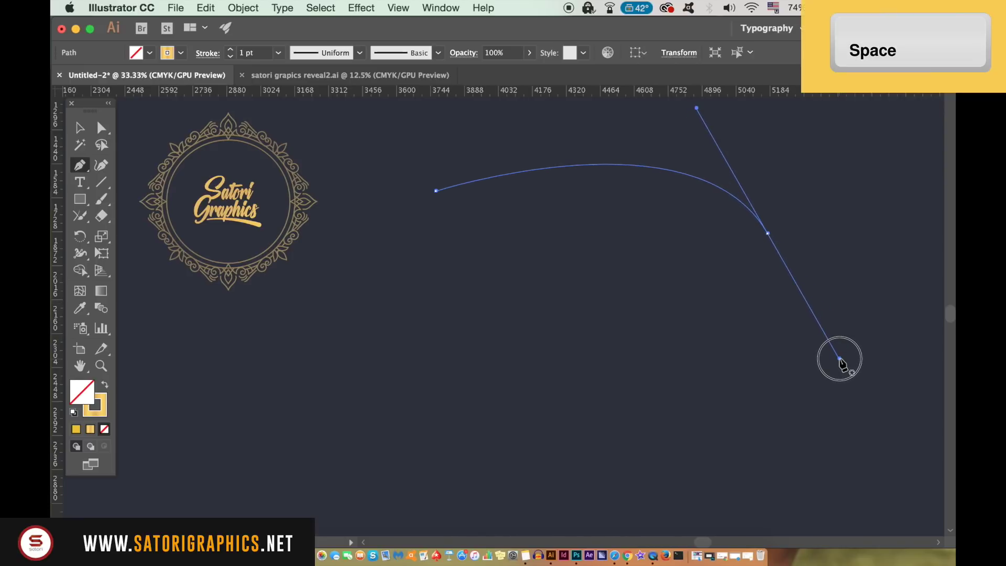
{"action": "mouse_move", "coordinate": [839, 361]}
{"action": "left_mouse_down"}
{"action": "mouse_move", "coordinate": [650, 499]}
{"action": "mouse_move", "coordinate": [479, 465]}
{"action": "left_mouse_up"}
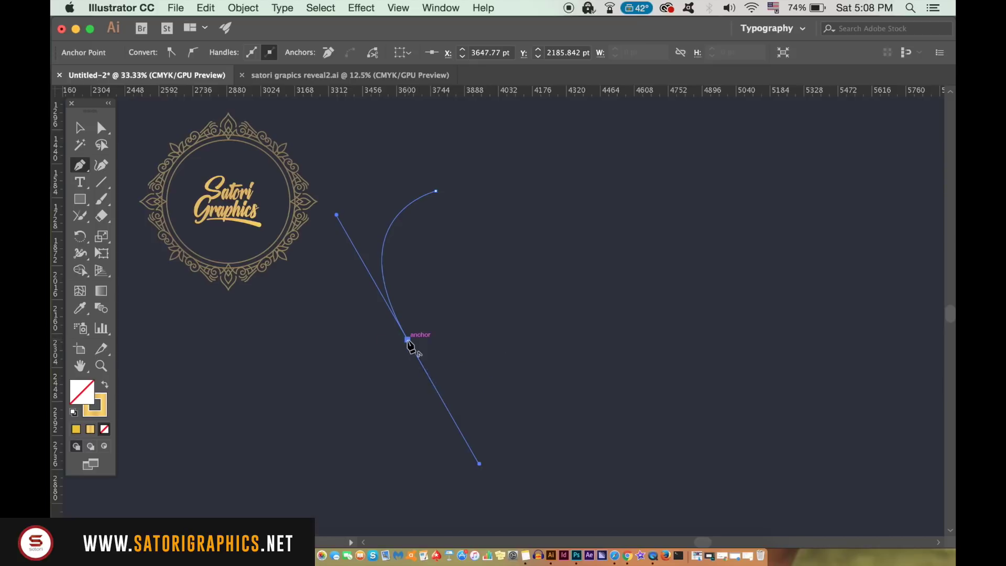
{"action": "left_click", "coordinate": [408, 339]}
{"action": "mouse_move", "coordinate": [753, 330]}
{"action": "left_mouse_down"}
{"action": "mouse_move", "coordinate": [944, 148]}
{"action": "mouse_move", "coordinate": [753, 338]}
{"action": "mouse_move", "coordinate": [664, 155]}
{"action": "mouse_move", "coordinate": [555, 153]}
{"action": "mouse_move", "coordinate": [522, 167]}
{"action": "mouse_move", "coordinate": [543, 198]}
{"action": "mouse_move", "coordinate": [618, 197]}
{"action": "left_mouse_up"}
{"action": "left_click", "coordinate": [79, 128]}
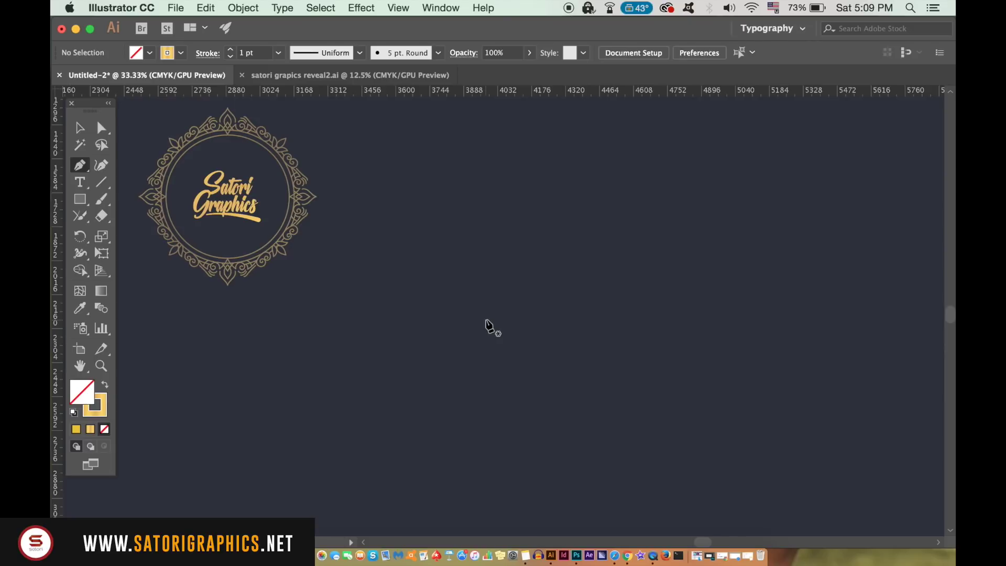
Place three triangle corners, pan with Space, then add two more corners further left
{"action": "left_click", "coordinate": [486, 320]}
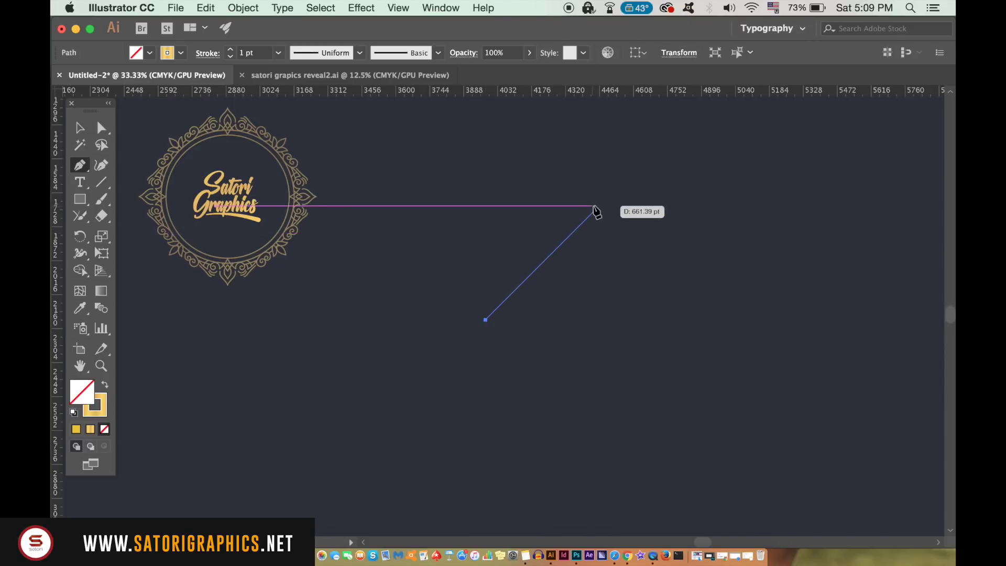
{"action": "left_click", "coordinate": [606, 201]}
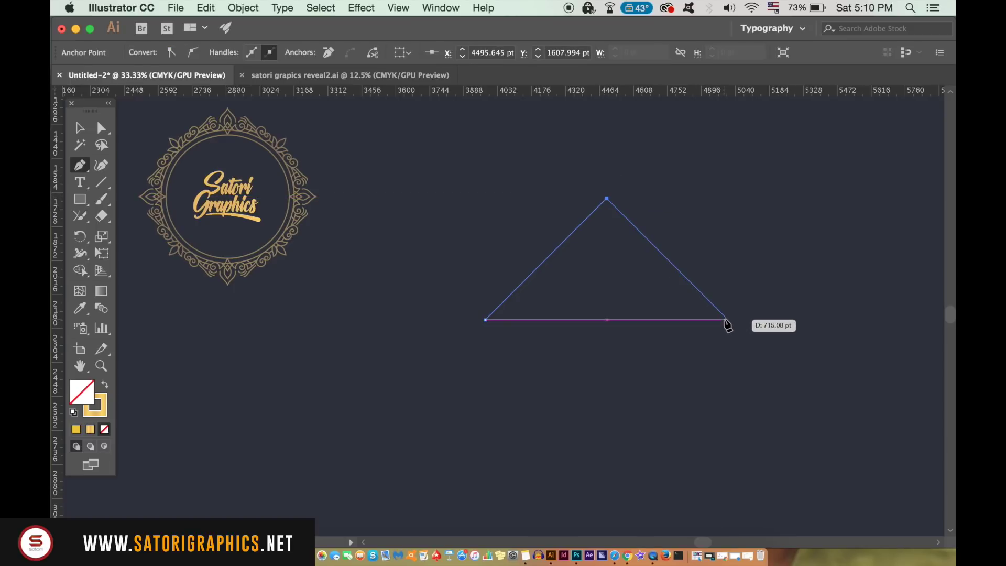
{"action": "left_click", "coordinate": [726, 319]}
{"action": "key", "text": "space"}
{"action": "left_click_drag", "start_coordinate": [727, 324], "coordinate": [623, 375]}
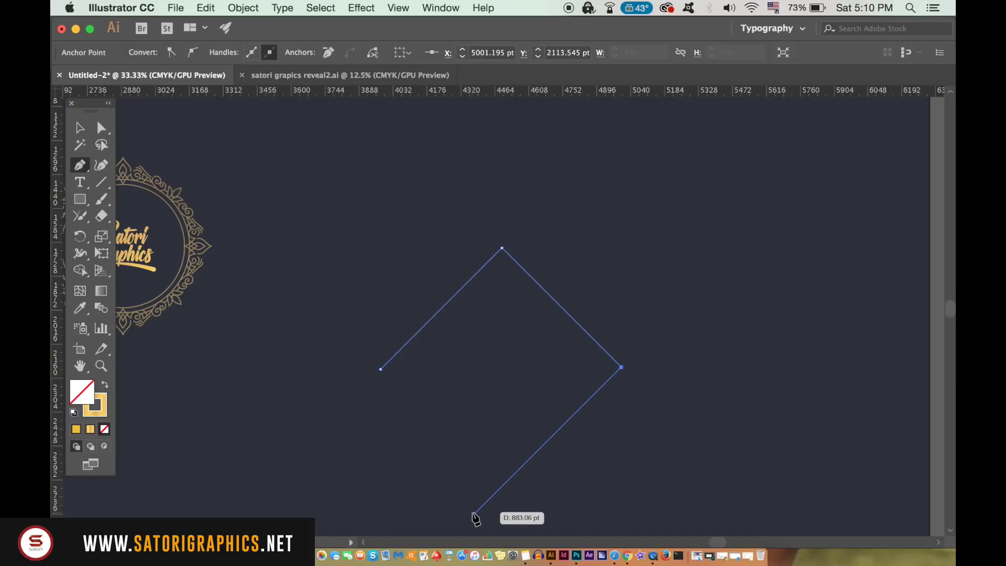
{"action": "left_click_drag", "start_coordinate": [471, 507], "coordinate": [477, 318]}
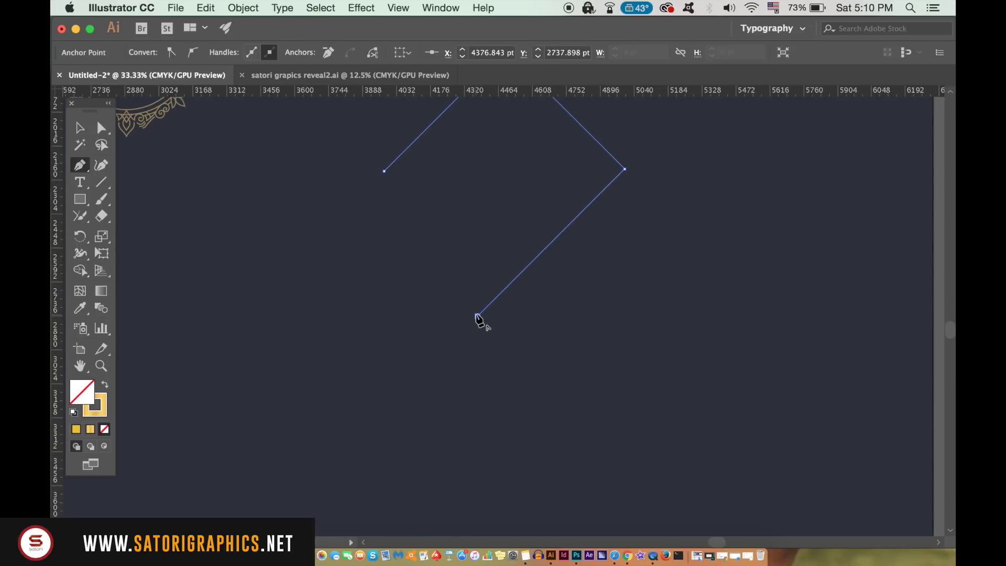
{"action": "left_click", "coordinate": [478, 317]}
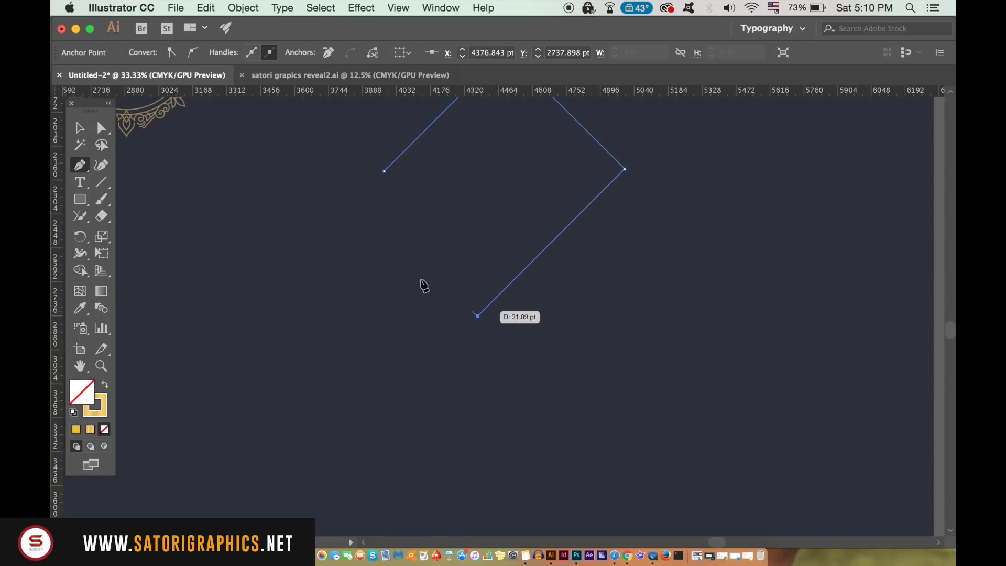
{"action": "left_click", "coordinate": [372, 269]}
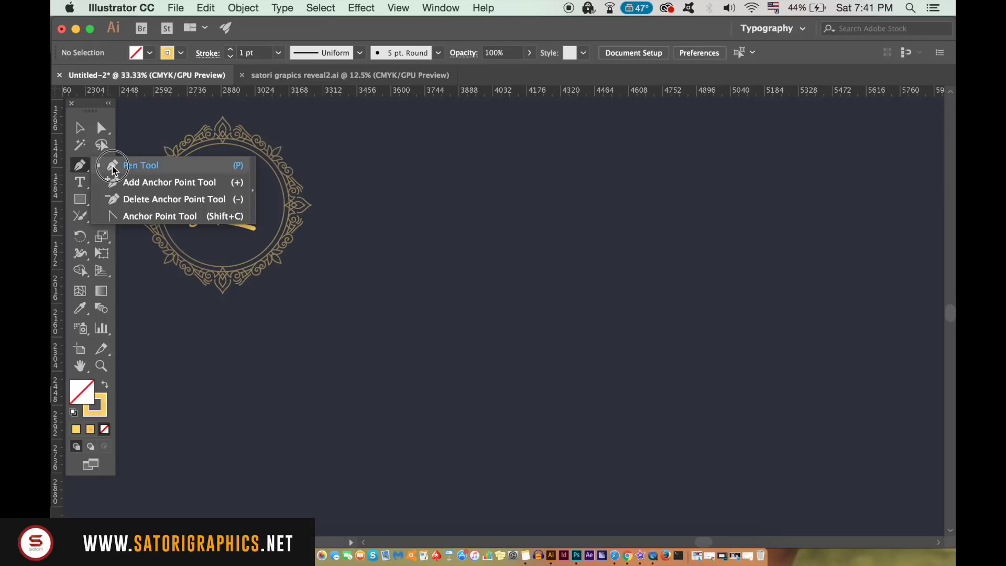
Draw a closed triangle with three Pen clicks, ending at the start point
{"action": "left_click_drag", "start_coordinate": [82, 169], "coordinate": [112, 165]}
{"action": "left_click", "coordinate": [438, 390]}
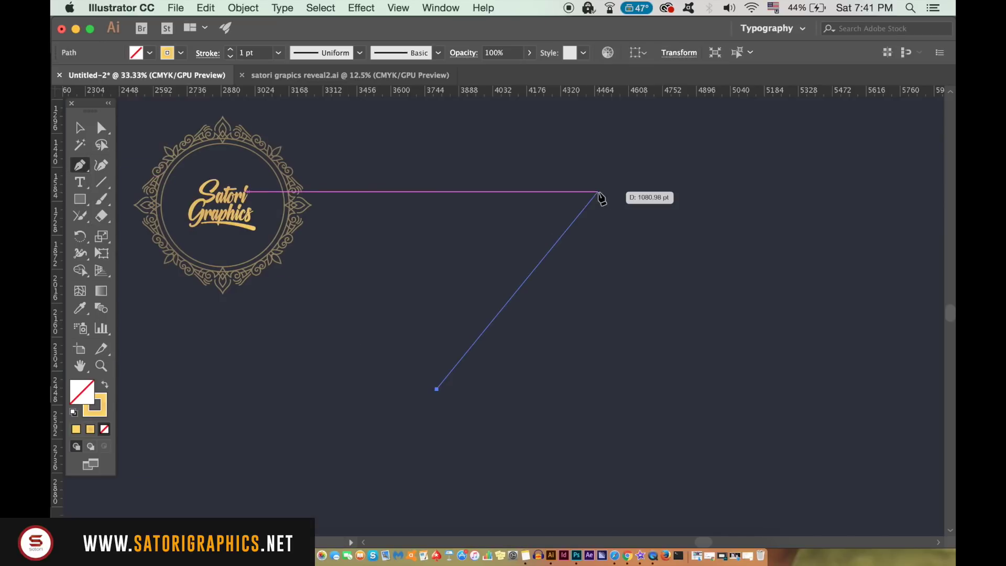
{"action": "left_click", "coordinate": [598, 193]}
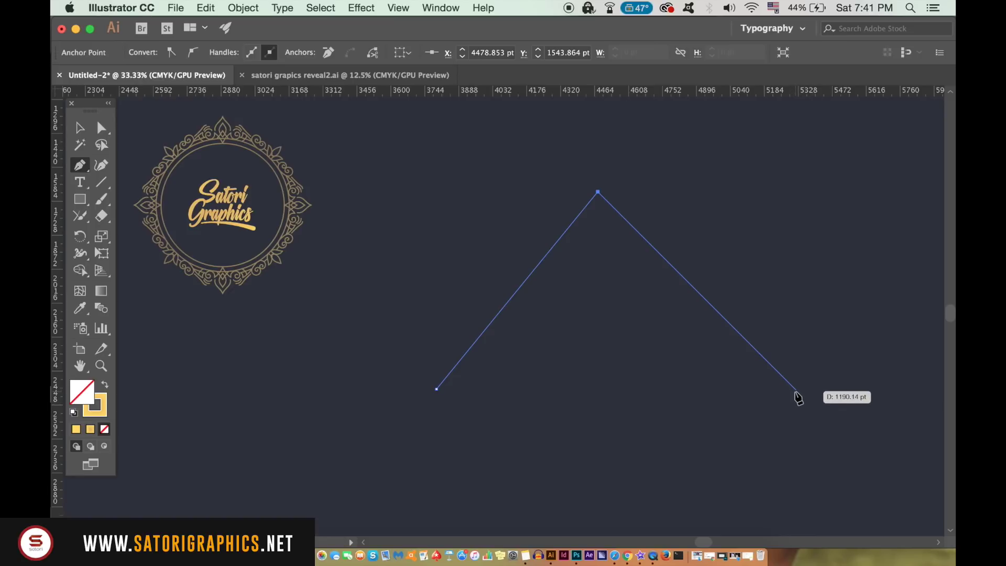
{"action": "left_click", "coordinate": [796, 389]}
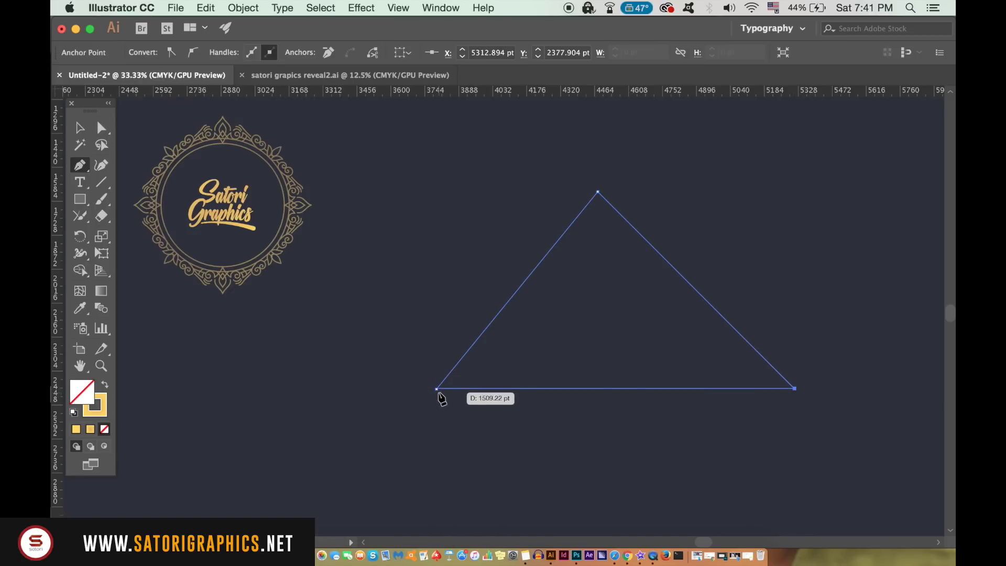
{"action": "left_click", "coordinate": [438, 390]}
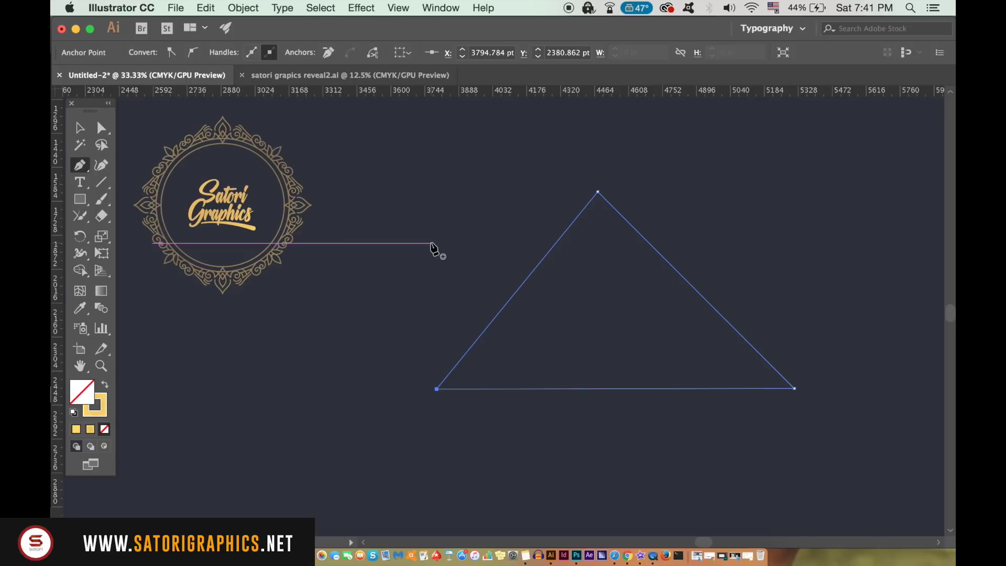
With Direct Selection, test live corners: round and reset one corner, then round all slightly
{"action": "key", "text": "a"}
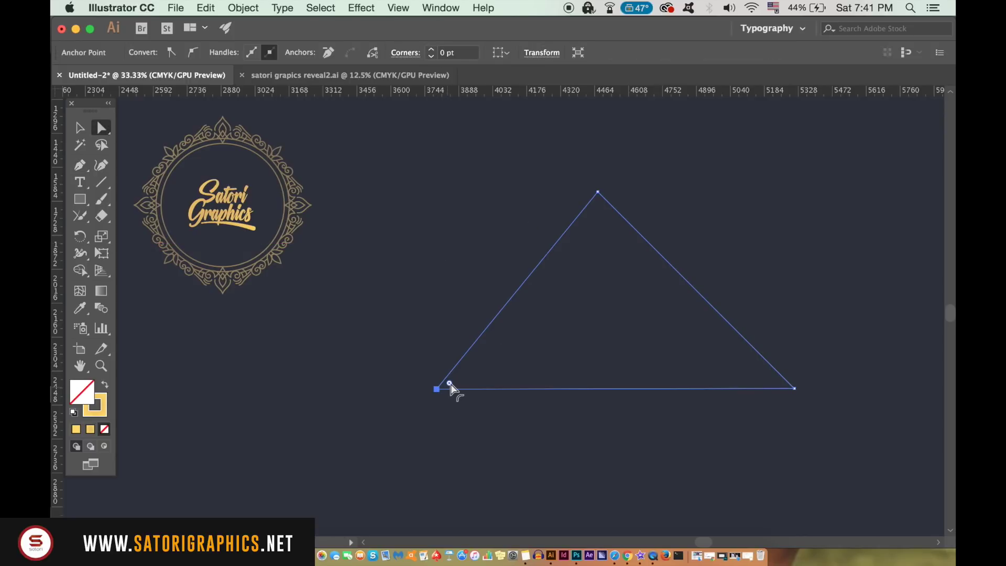
{"action": "left_click_drag", "start_coordinate": [450, 387], "coordinate": [565, 334]}
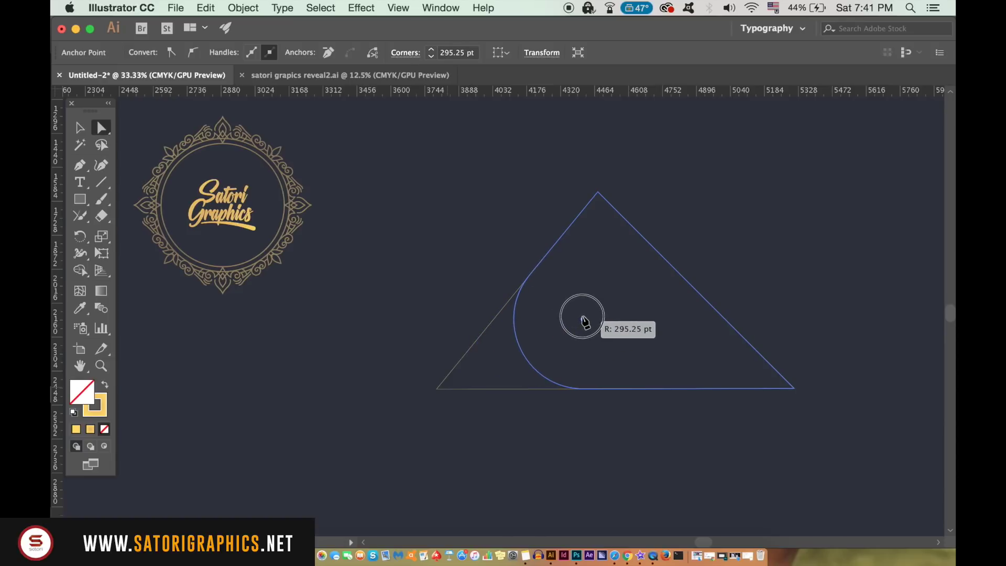
{"action": "left_click_drag", "start_coordinate": [565, 334], "coordinate": [367, 427]}
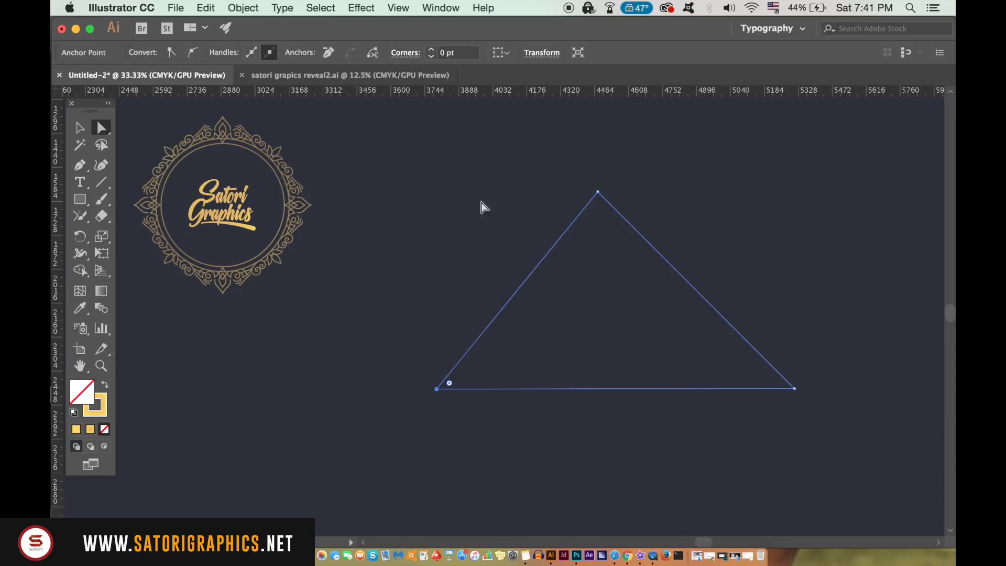
{"action": "left_click_drag", "start_coordinate": [423, 149], "coordinate": [818, 460]}
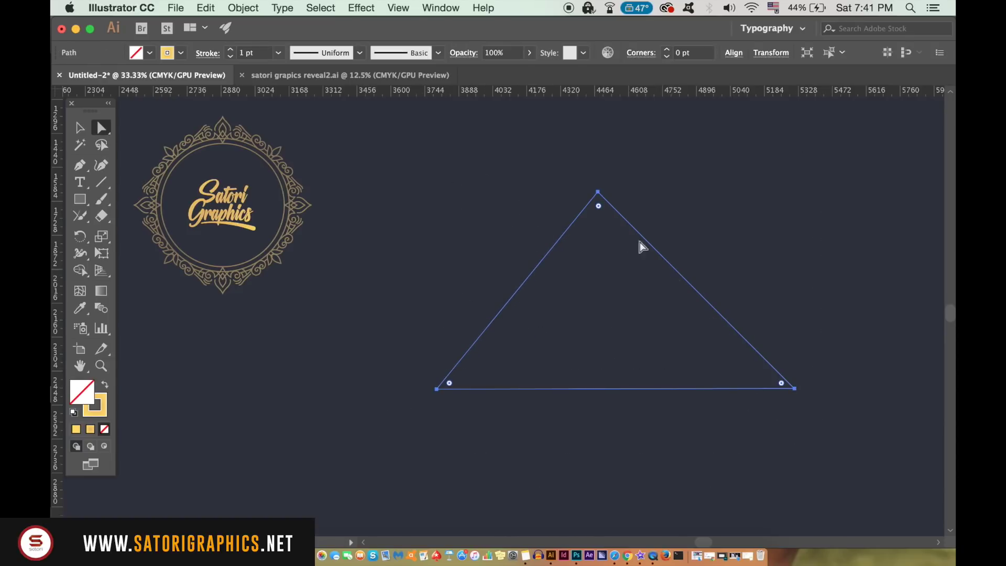
{"action": "left_click_drag", "start_coordinate": [600, 207], "coordinate": [597, 201]}
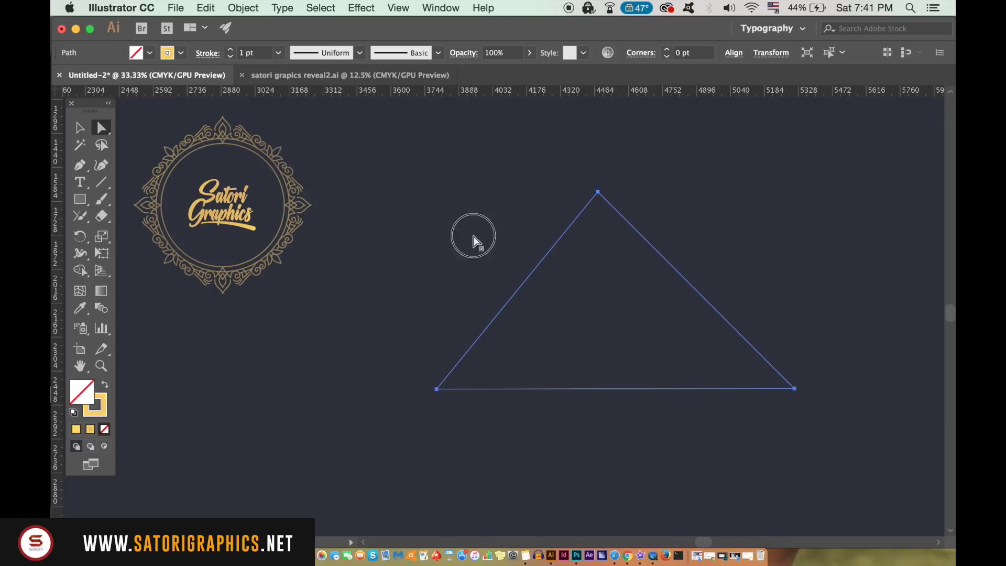
{"action": "left_click", "coordinate": [464, 252]}
Fully round the two bottom corners into a teardrop and swap fill and stroke
{"action": "left_click_drag", "start_coordinate": [353, 356], "coordinate": [855, 445]}
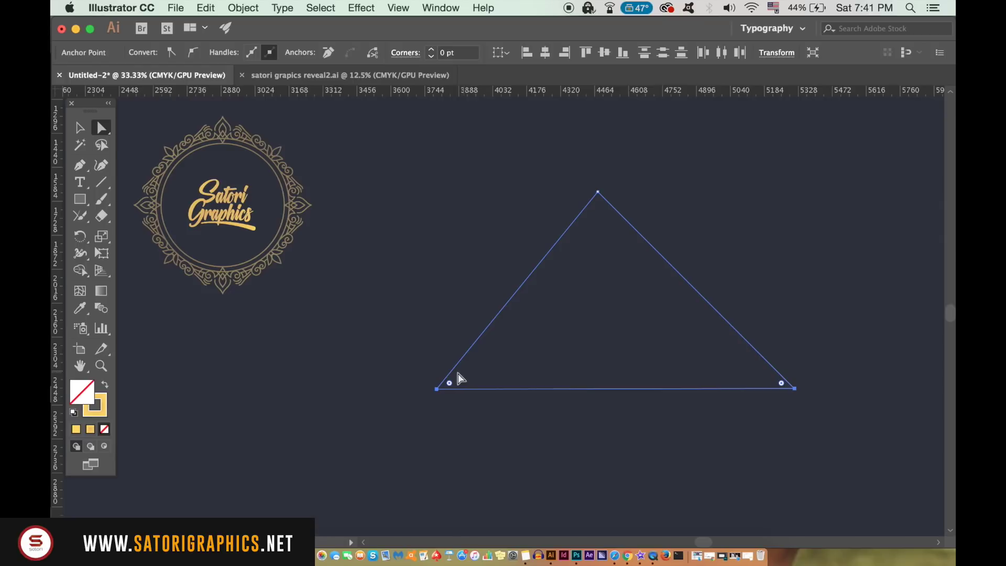
{"action": "left_click_drag", "start_coordinate": [450, 383], "coordinate": [604, 296]}
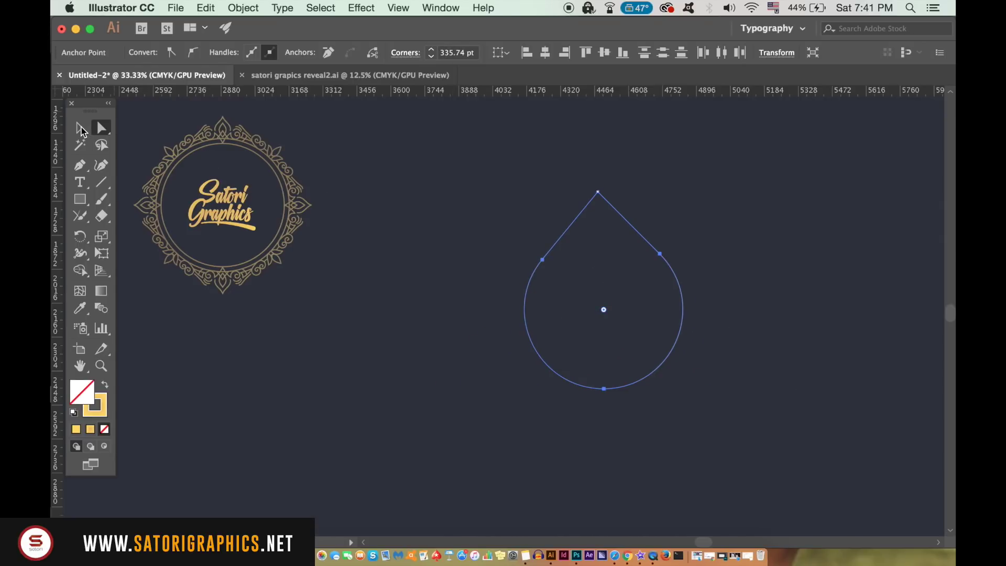
{"action": "left_click", "coordinate": [80, 128]}
{"action": "left_click", "coordinate": [103, 385]}
{"action": "left_click", "coordinate": [364, 345]}
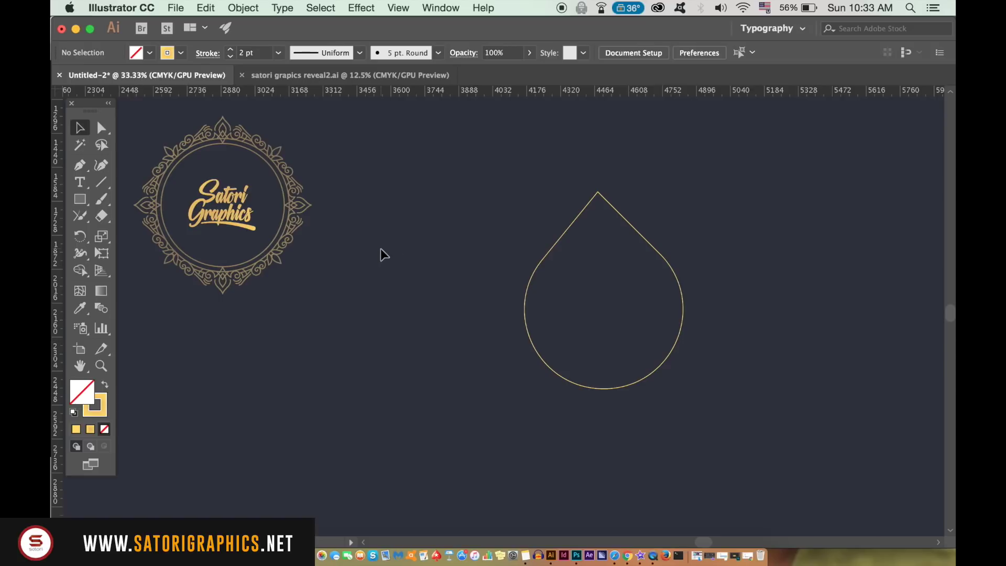
Select the teardrop path and undo the deleted left anchor
{"action": "key", "text": "p"}
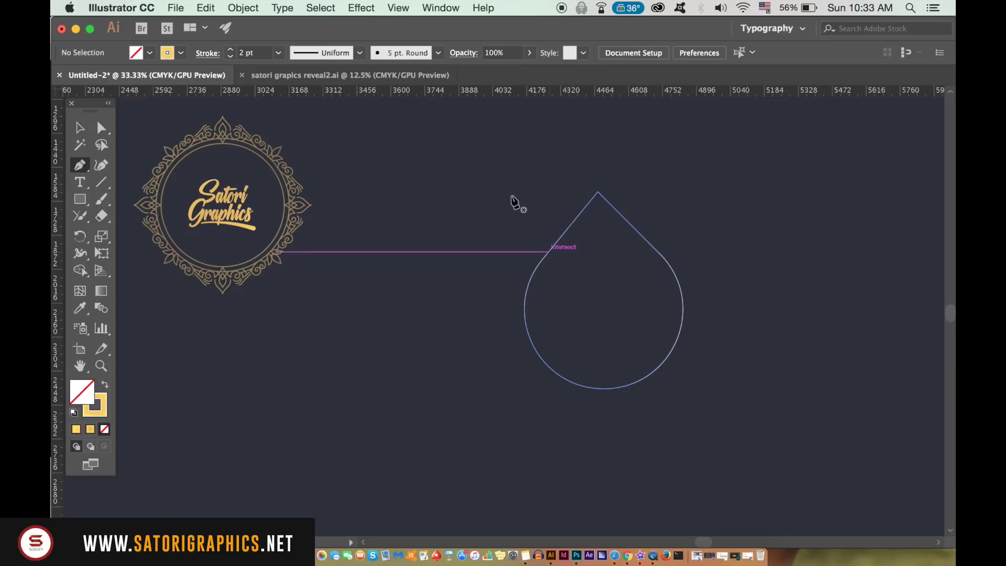
{"action": "left_click", "coordinate": [89, 129]}
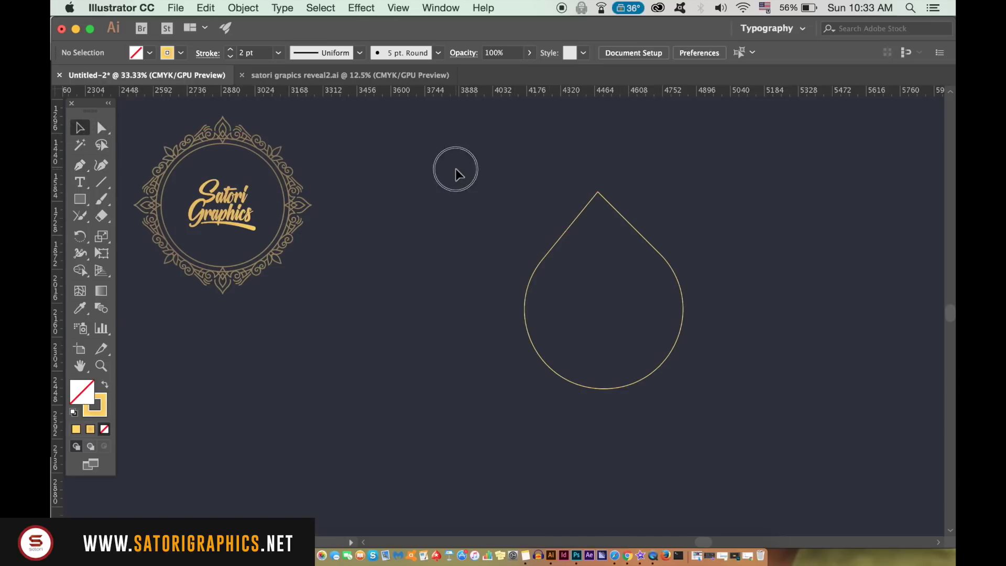
{"action": "left_click_drag", "start_coordinate": [458, 174], "coordinate": [722, 326]}
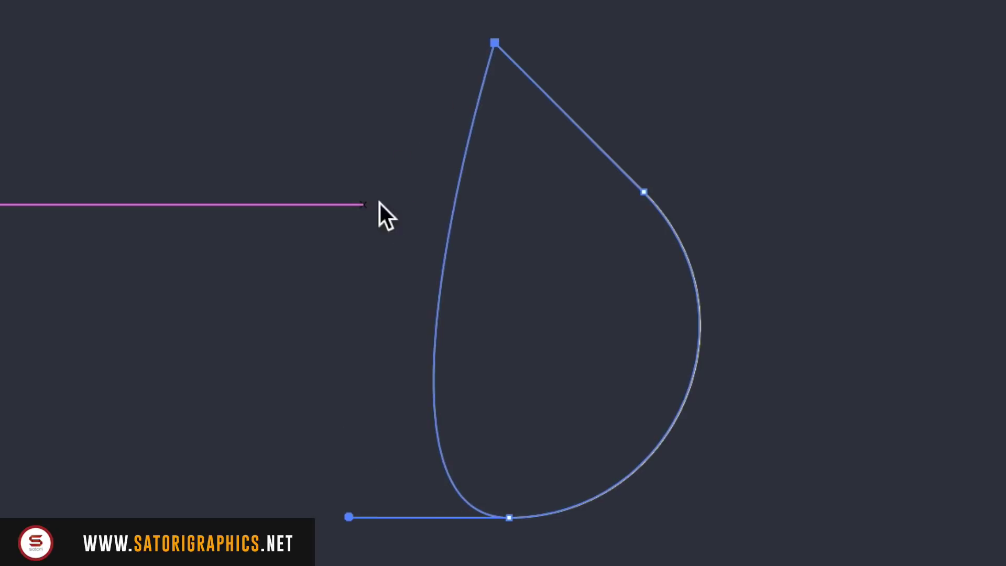
{"action": "key", "text": "ctrl+z"}
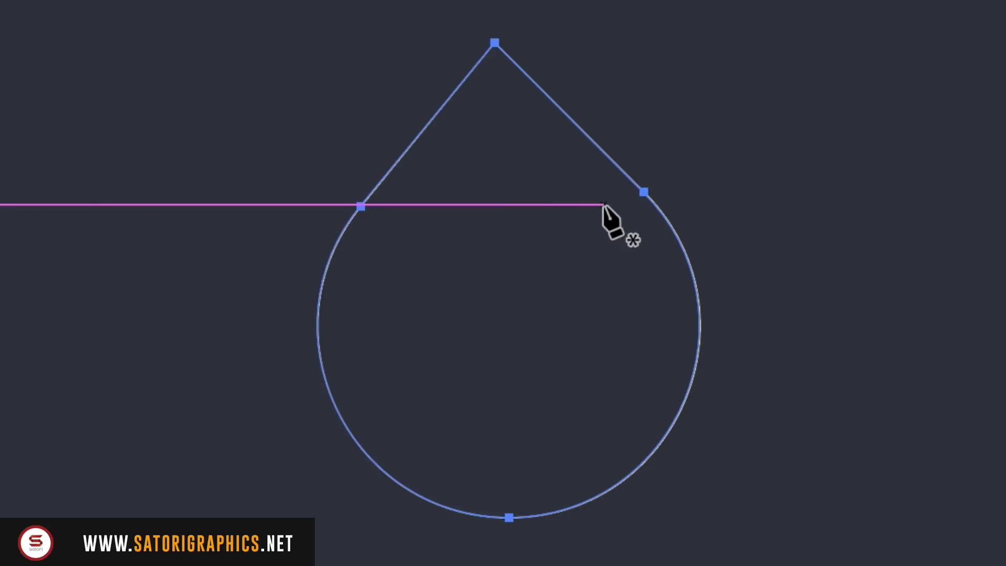
Add an anchor on the upper-left edge and adjust its handles
{"action": "left_click", "coordinate": [431, 121]}
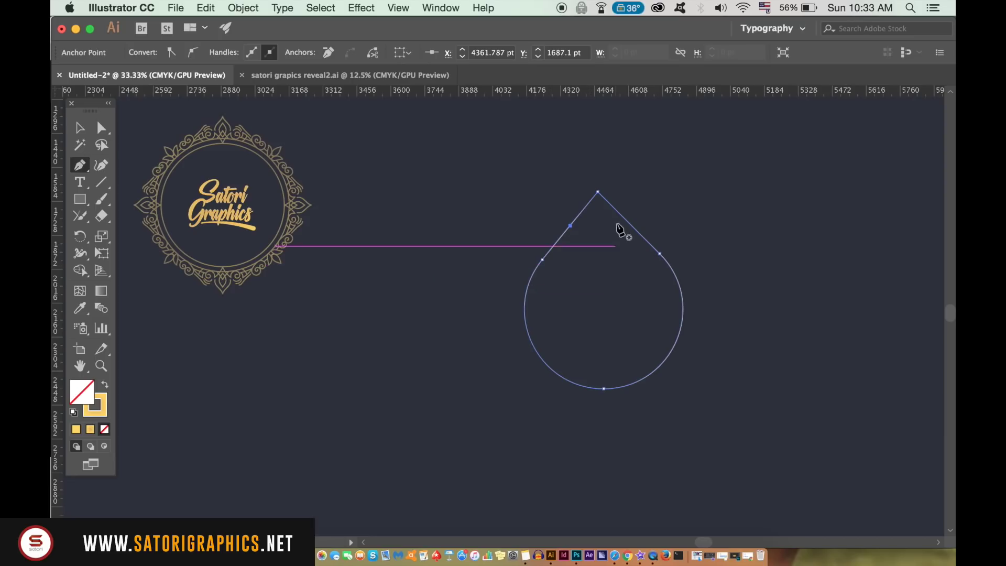
{"action": "left_click", "coordinate": [569, 228]}
{"action": "left_click_drag", "start_coordinate": [568, 229], "coordinate": [616, 226]}
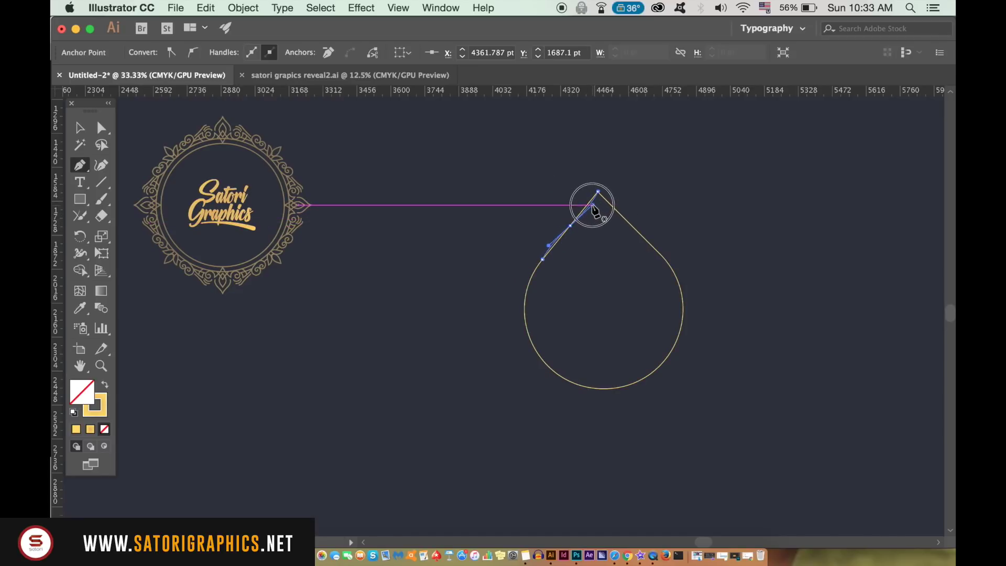
{"action": "mouse_move", "coordinate": [616, 226]}
{"action": "left_mouse_down"}
{"action": "mouse_move", "coordinate": [600, 207]}
{"action": "mouse_move", "coordinate": [586, 246]}
{"action": "mouse_move", "coordinate": [596, 250]}
{"action": "mouse_move", "coordinate": [566, 226]}
{"action": "left_mouse_up"}
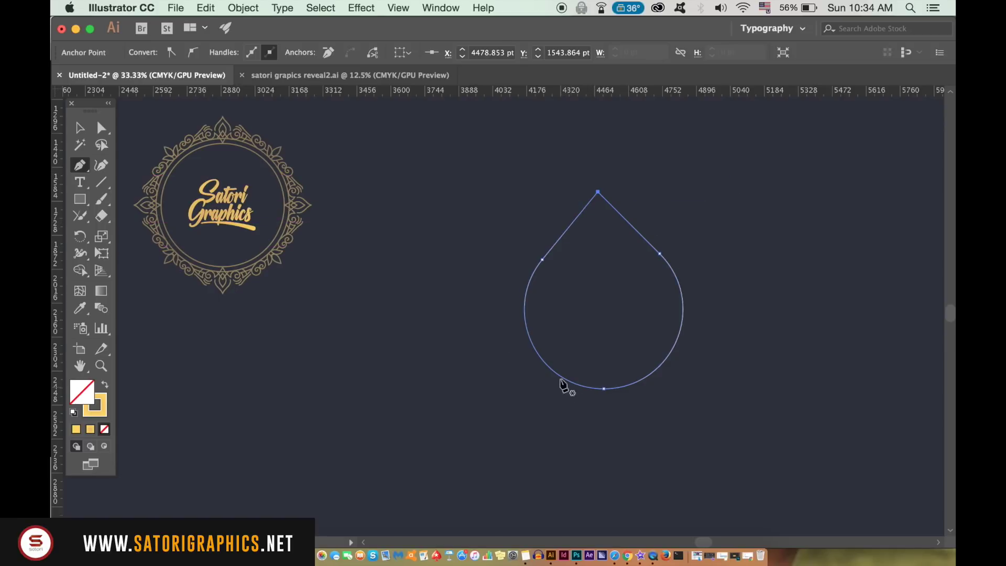
Show, then dismiss, the Pen tool flyout with the Add and Delete Anchor Point tools
{"action": "left_click_drag", "start_coordinate": [79, 165], "coordinate": [150, 181]}
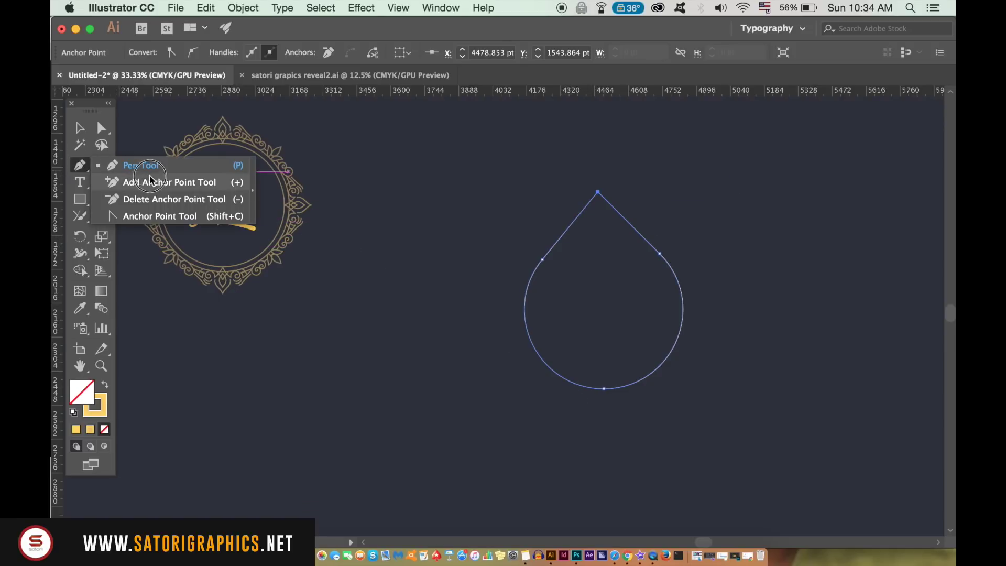
{"action": "left_click_drag", "start_coordinate": [150, 181], "coordinate": [191, 194]}
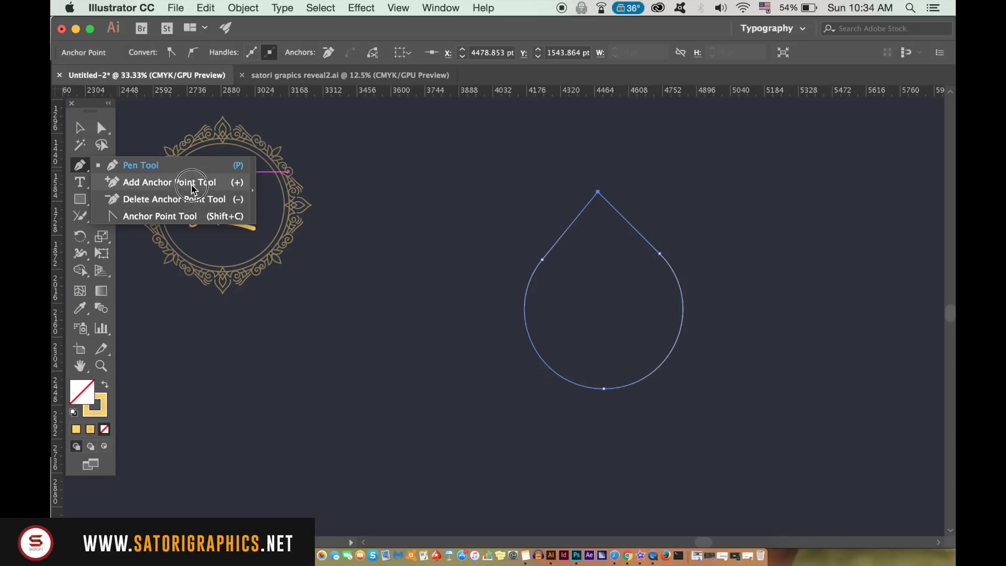
{"action": "left_click_drag", "start_coordinate": [191, 193], "coordinate": [192, 213]}
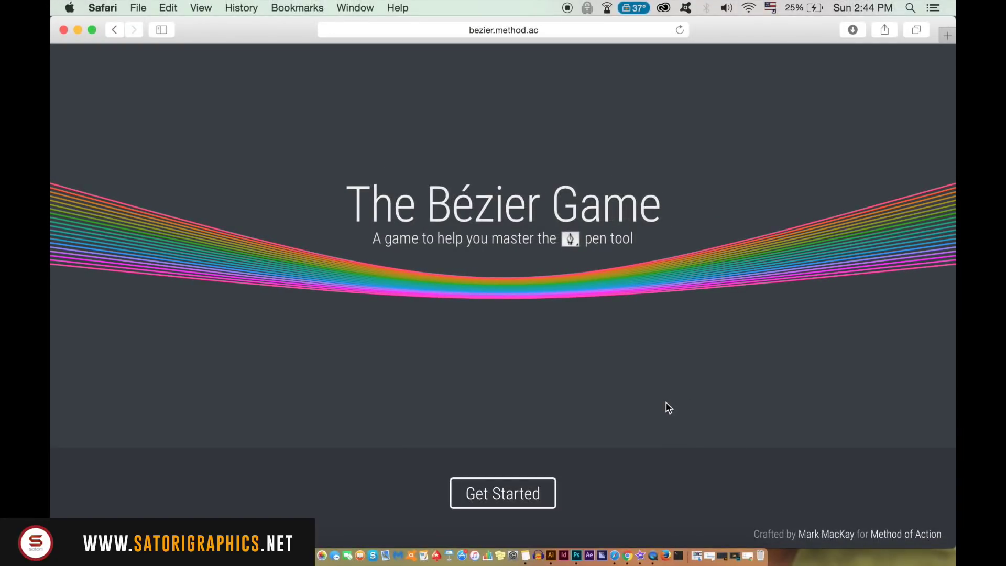
Start The Bézier Game's first tutorial and trace its L-shaped path from start node through corner to end
{"action": "left_click", "coordinate": [543, 501]}
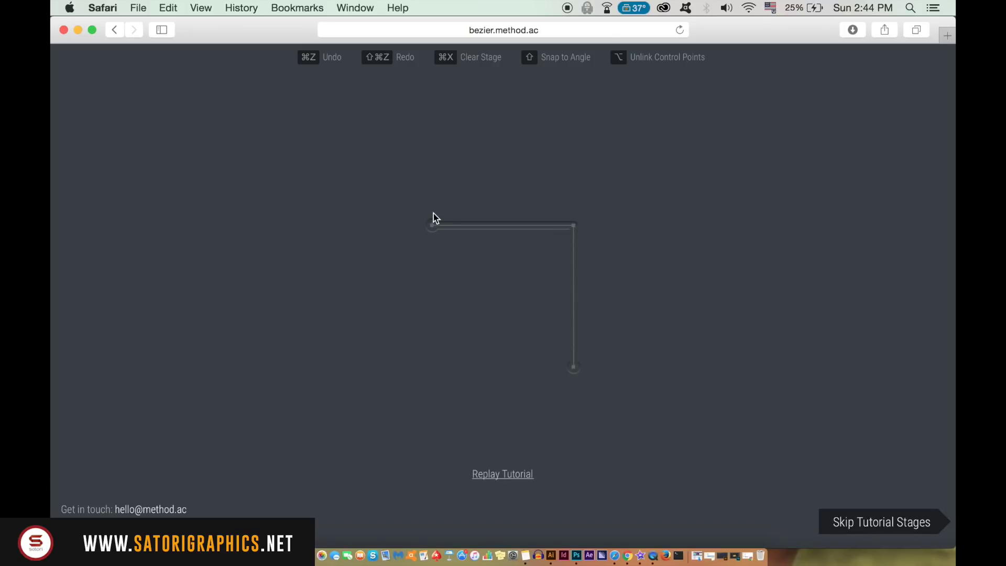
{"action": "left_click", "coordinate": [433, 226]}
{"action": "left_click", "coordinate": [574, 227]}
{"action": "left_click", "coordinate": [574, 226]}
{"action": "left_click", "coordinate": [575, 367]}
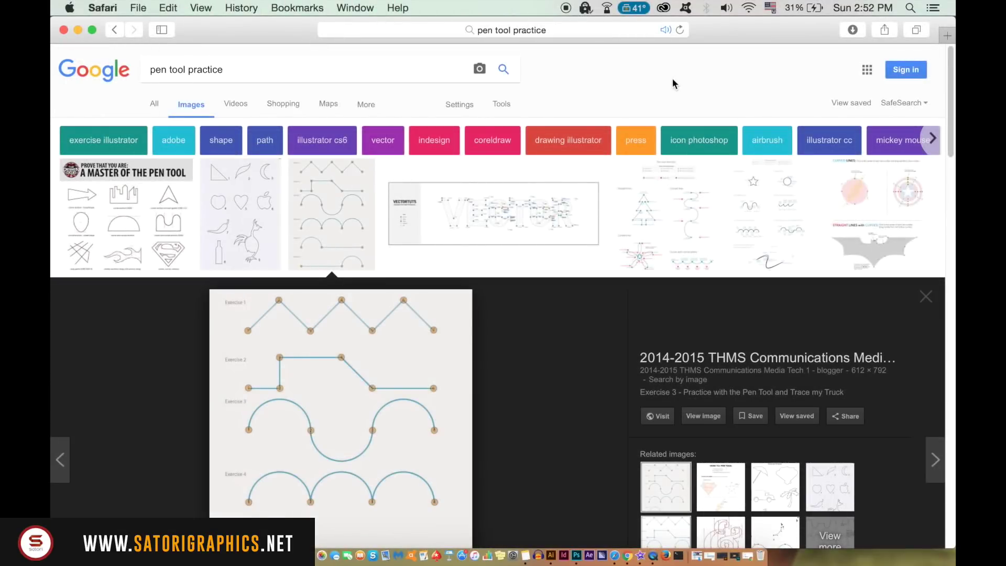
Select the 'pen tool practice' query, then preview the rasquat worksheet and pentool-exercises-rb_page_1.jpg sheet
{"action": "left_click_drag", "start_coordinate": [288, 69], "coordinate": [55, 71]}
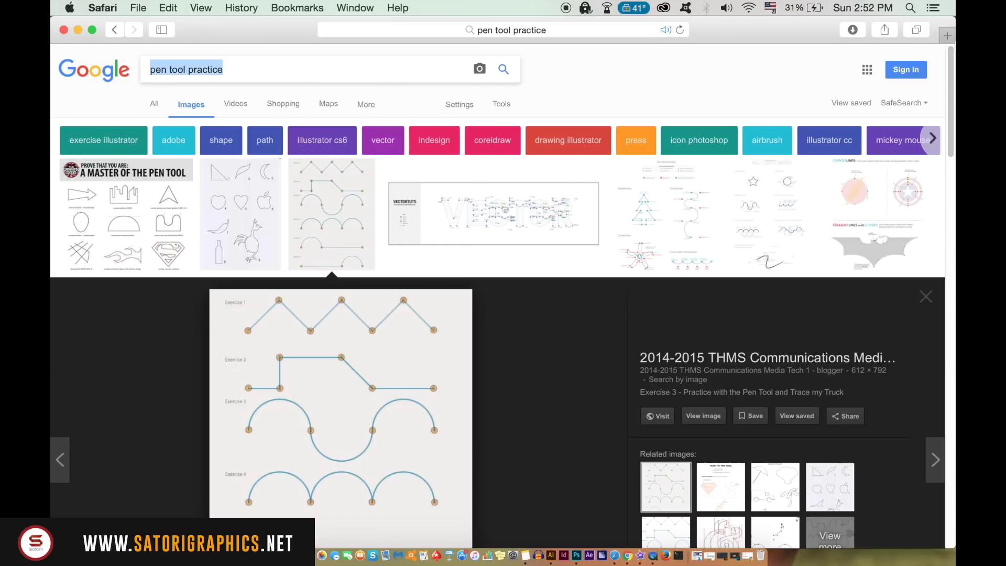
{"action": "scroll", "coordinate": [342, 357], "scroll_direction": "down", "scroll_amount": 3}
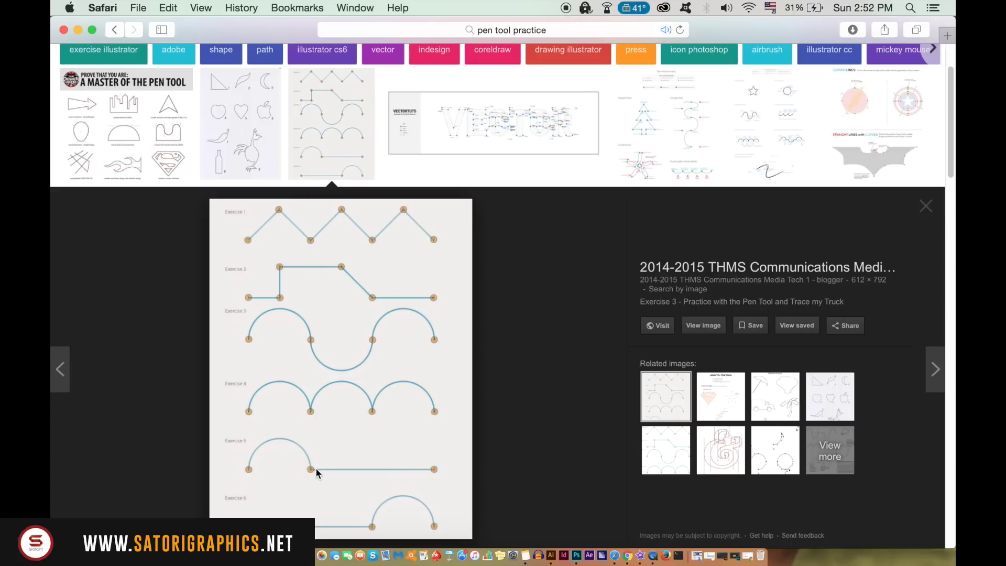
{"action": "left_click", "coordinate": [240, 130]}
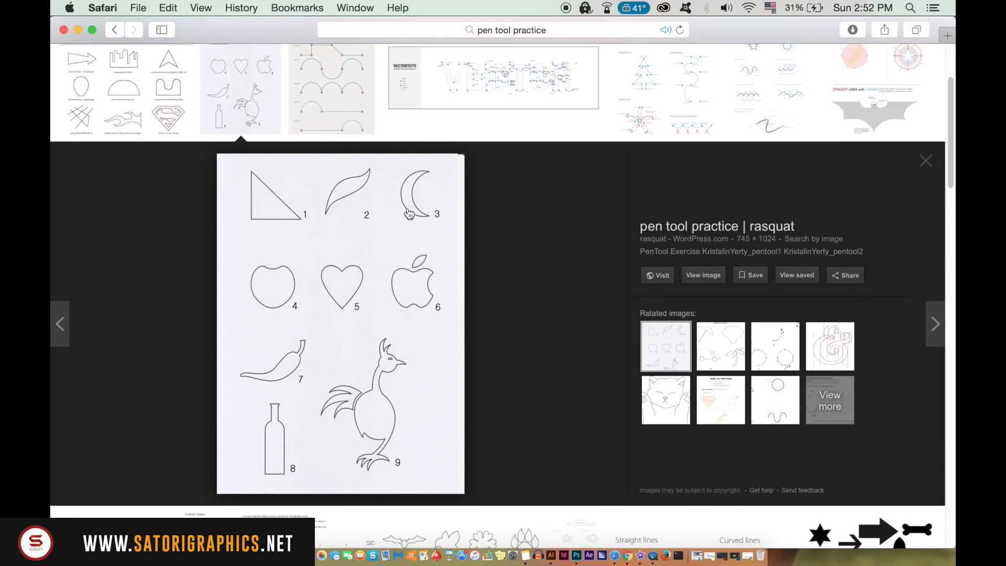
{"action": "left_click", "coordinate": [698, 85]}
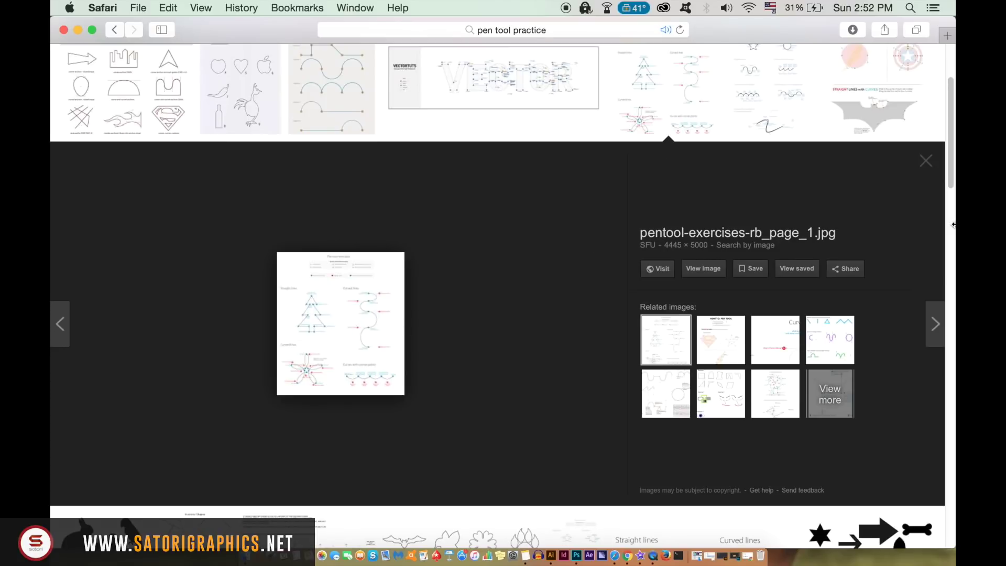
{"action": "mouse_move", "coordinate": [950, 158]}
{"action": "left_mouse_down"}
{"action": "mouse_move", "coordinate": [950, 214]}
{"action": "mouse_move", "coordinate": [952, 90]}
{"action": "left_mouse_up"}
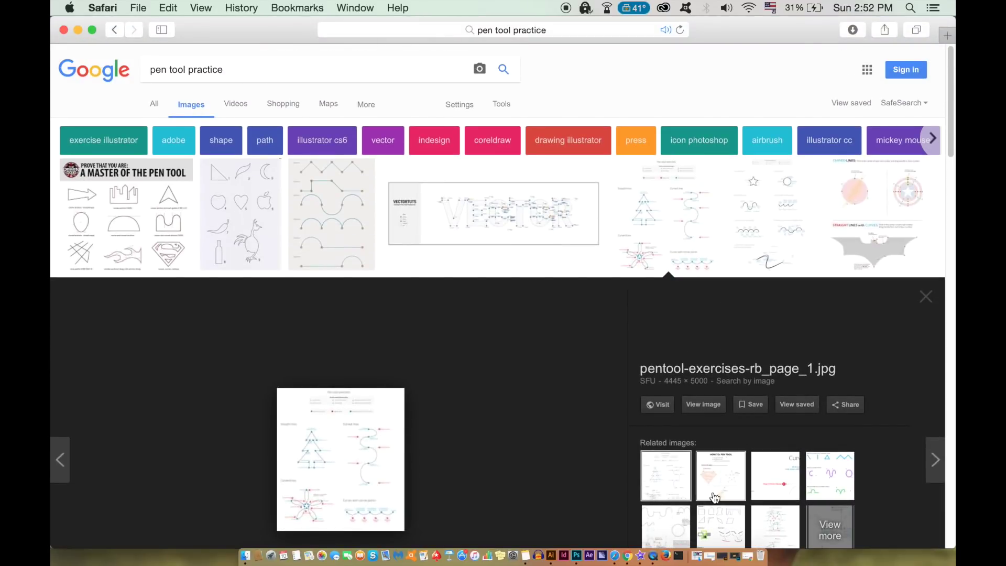